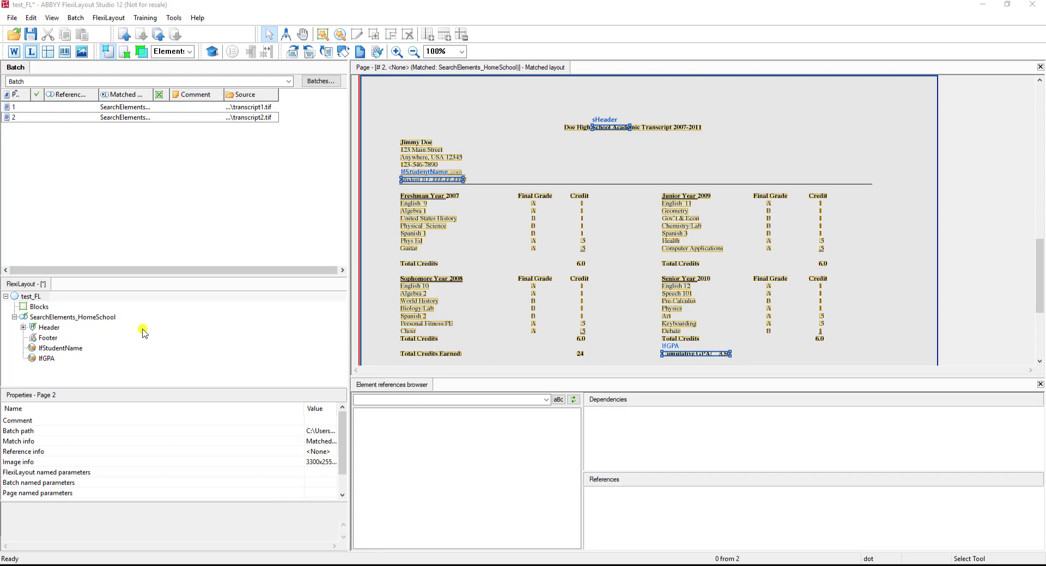
Review both transcript pages and the HomeSchool alternative's elements.
{"action": "left_click", "coordinate": [263, 108]}
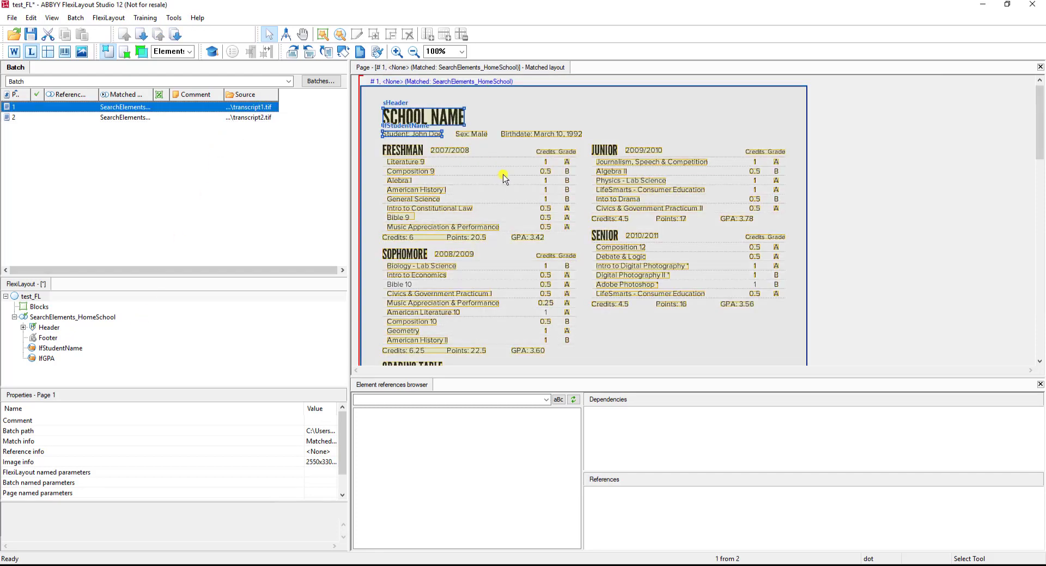
{"action": "scroll", "coordinate": [508, 182], "scroll_direction": "down", "scroll_amount": 3}
{"action": "scroll", "coordinate": [484, 199], "scroll_direction": "up", "scroll_amount": 3}
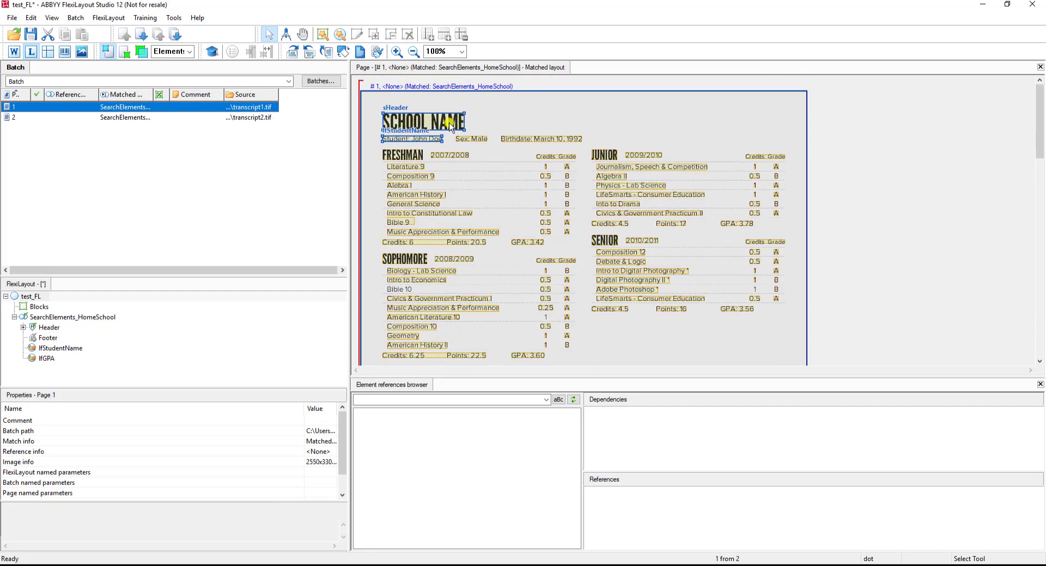
{"action": "left_click", "coordinate": [252, 118]}
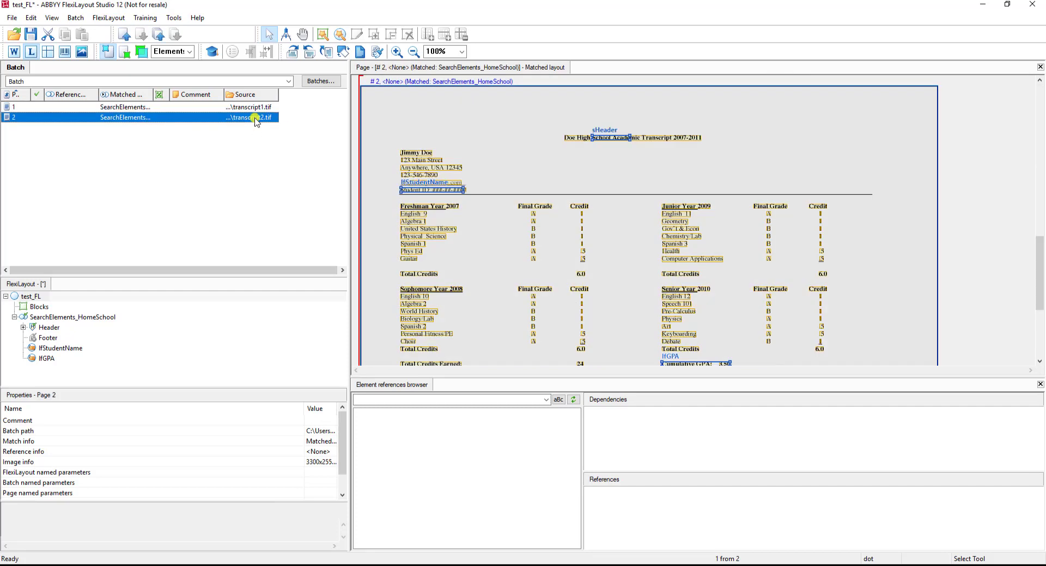
{"action": "left_click", "coordinate": [99, 319]}
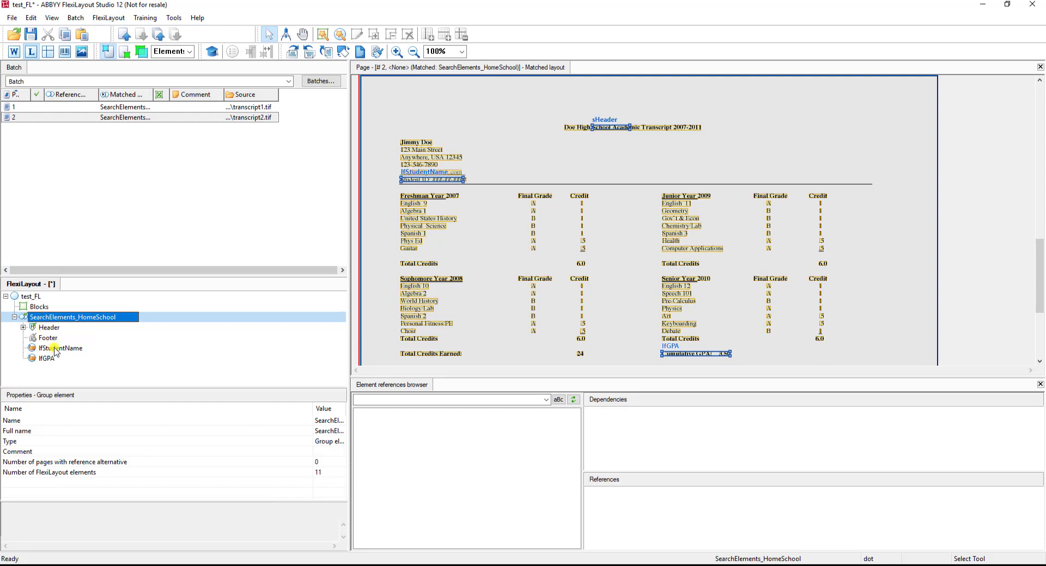
Add a new FlexiLayout alternative under test_FL.
{"action": "right_click", "coordinate": [32, 297]}
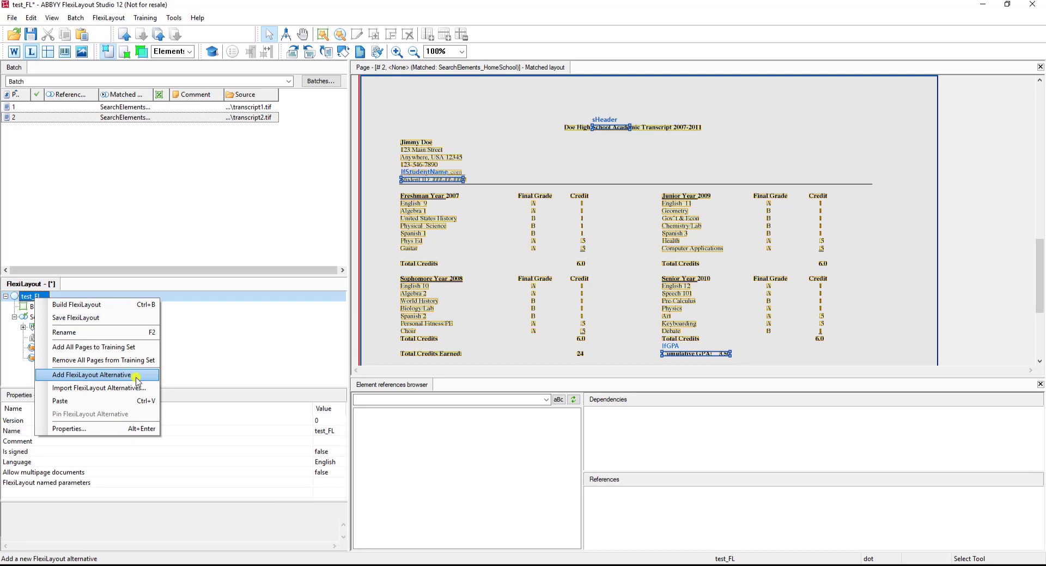
{"action": "left_click", "coordinate": [135, 377]}
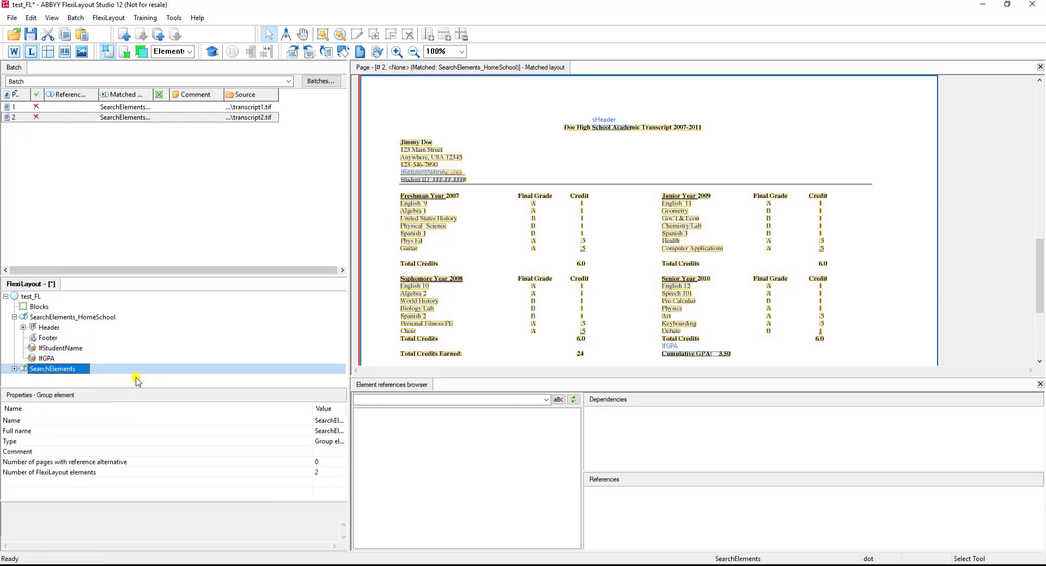
{"action": "left_click", "coordinate": [14, 368]}
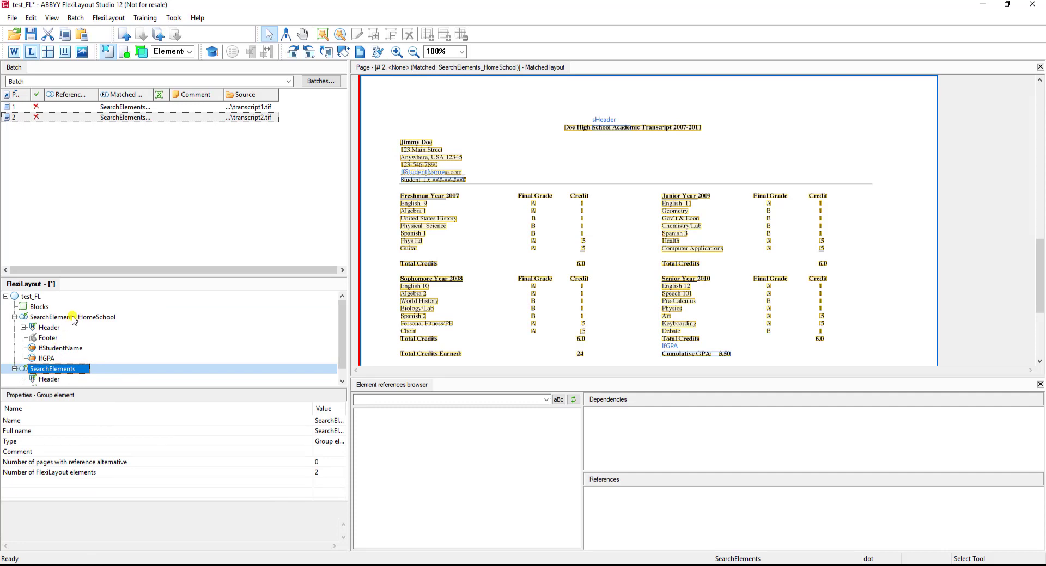
{"action": "left_click", "coordinate": [20, 318]}
{"action": "left_click", "coordinate": [14, 317]}
{"action": "left_click", "coordinate": [53, 328]}
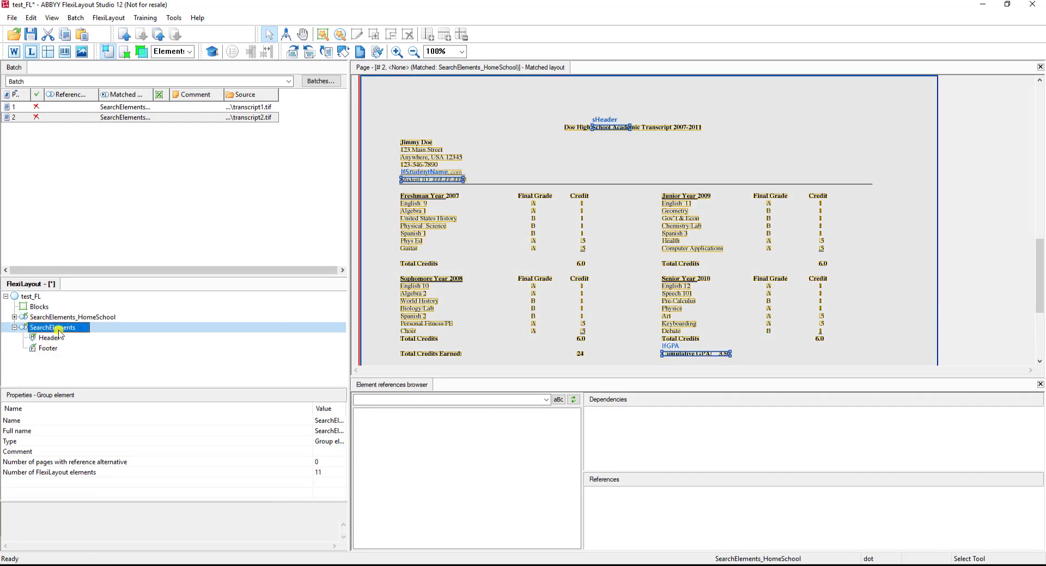
Rename the new alternative to SearchElements_Doe and disable its Footer.
{"action": "right_click", "coordinate": [69, 330]}
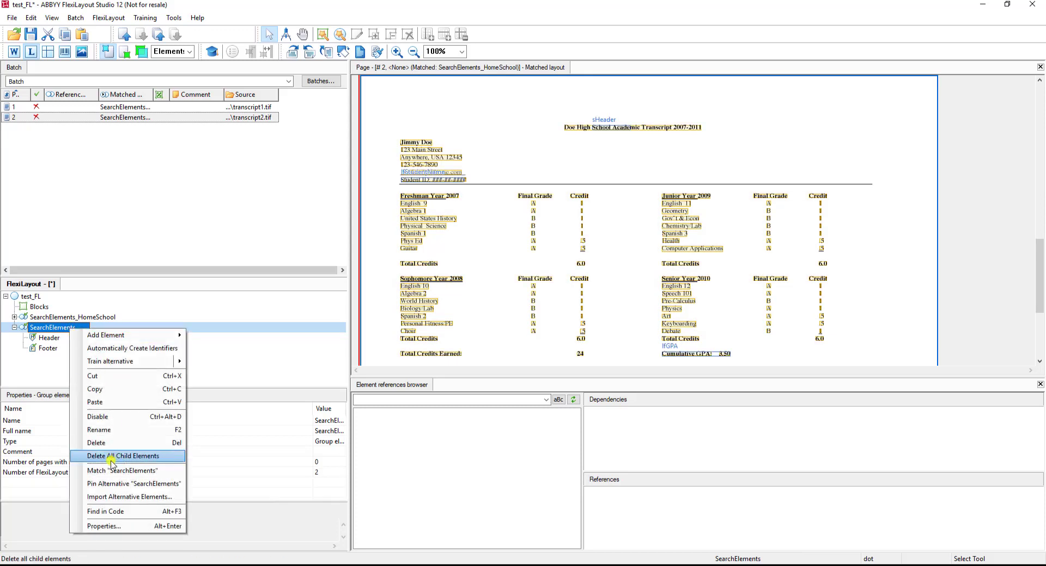
{"action": "left_click", "coordinate": [98, 429]}
{"action": "left_click", "coordinate": [84, 327]}
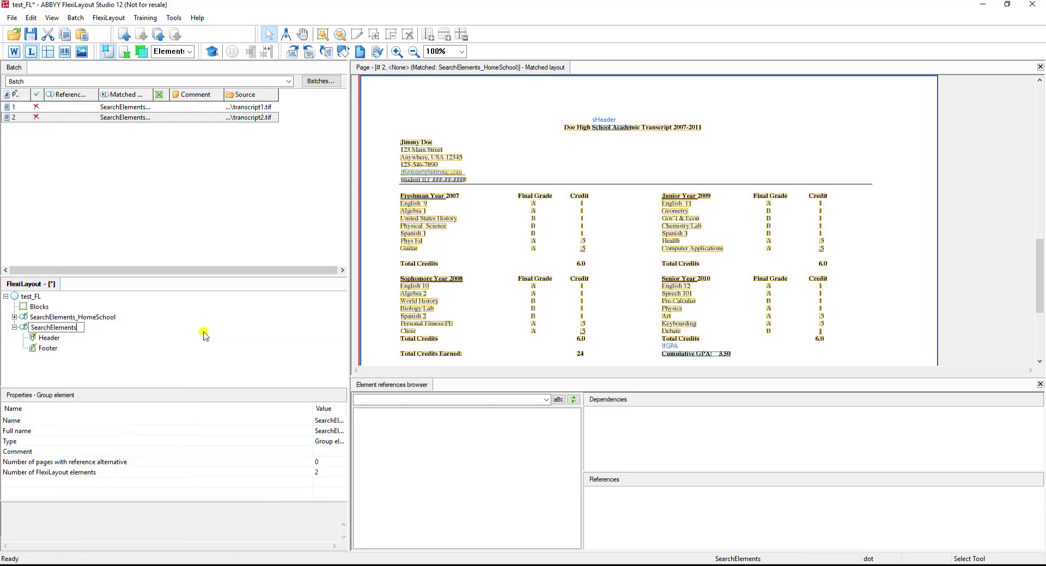
{"action": "type", "text": "_Doe"}
{"action": "key", "text": "Return"}
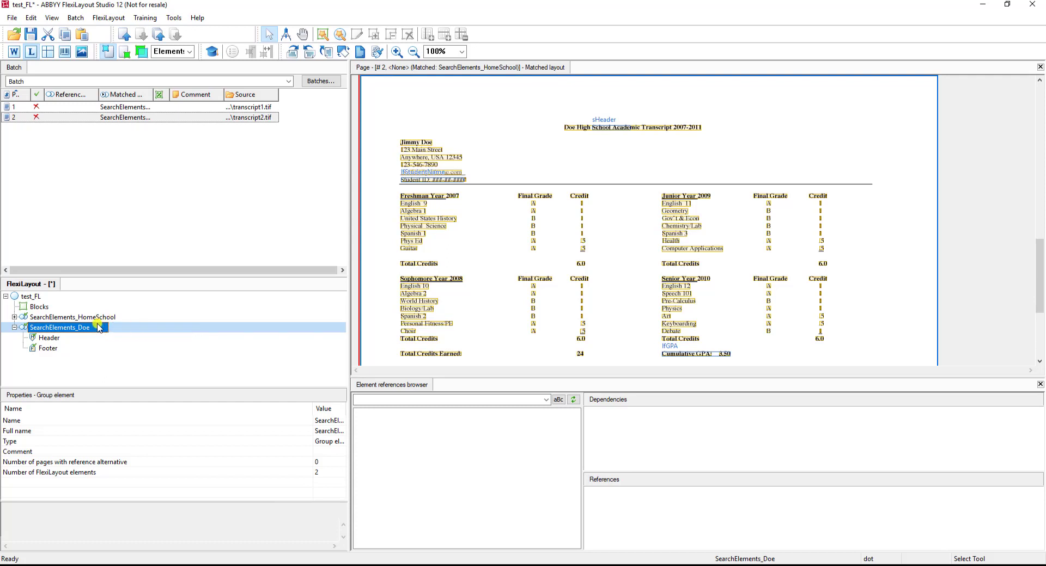
{"action": "right_click", "coordinate": [46, 349]}
{"action": "left_click", "coordinate": [82, 423]}
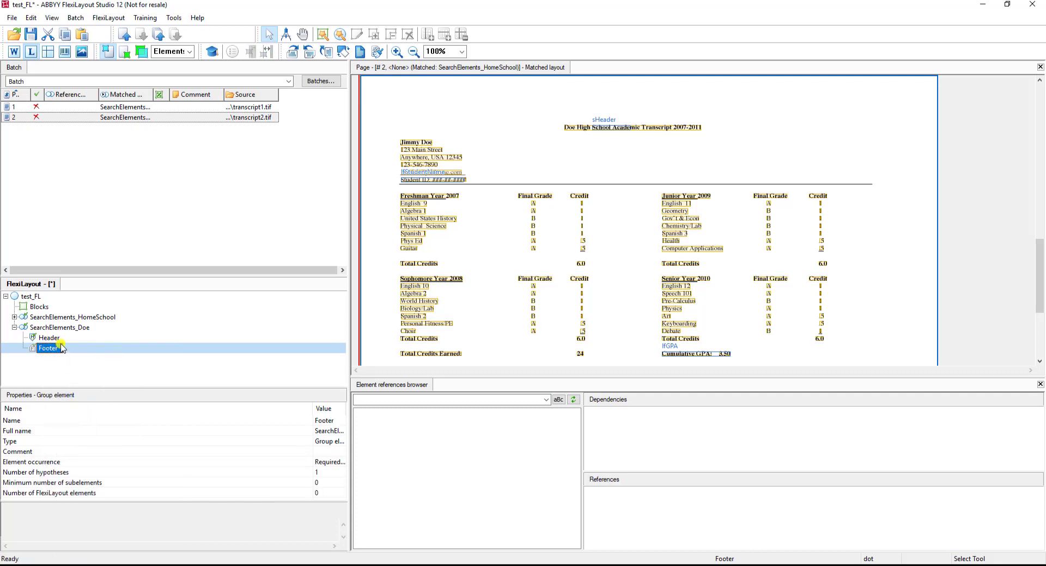
Add static text element sHeader under the Doe Header, searching for 'Doe High School'.
{"action": "right_click", "coordinate": [44, 338]}
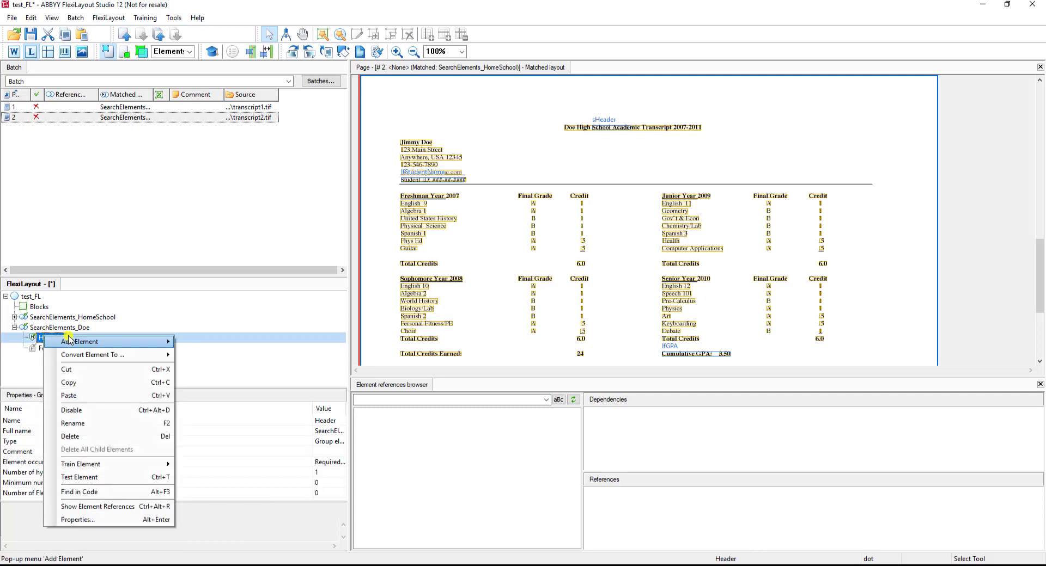
{"action": "mouse_move", "coordinate": [88, 348]}
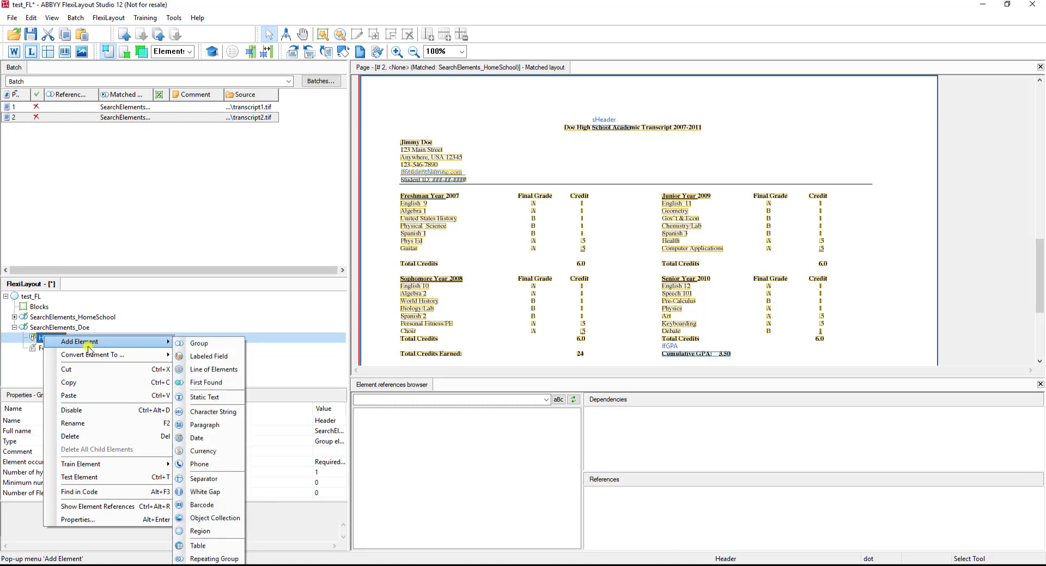
{"action": "left_click", "coordinate": [204, 397]}
{"action": "type", "text": "sHeader"}
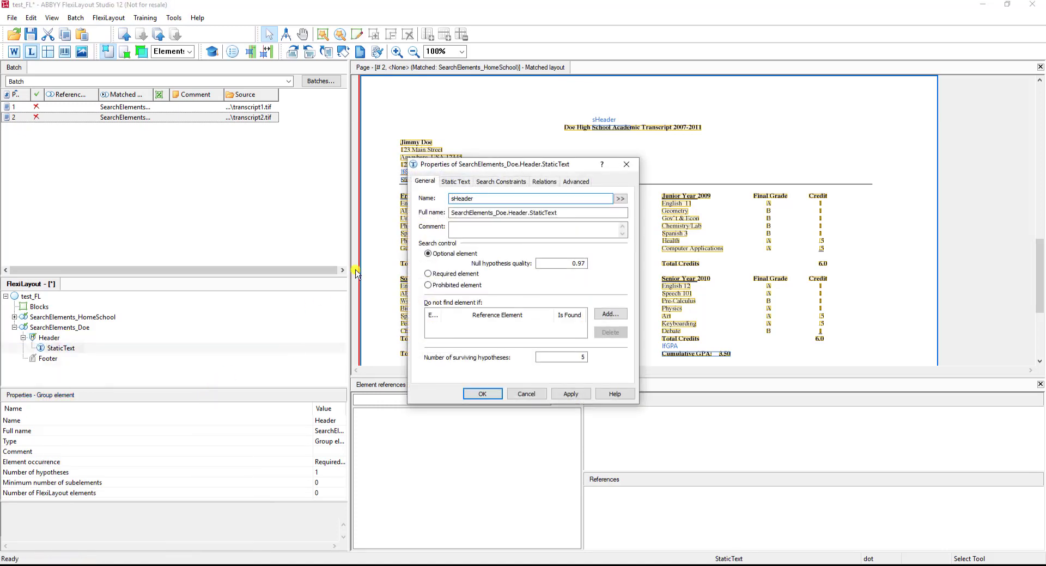
{"action": "left_click", "coordinate": [464, 185]}
{"action": "double_click", "coordinate": [482, 215]}
{"action": "type", "text": "Doe High Sch"}
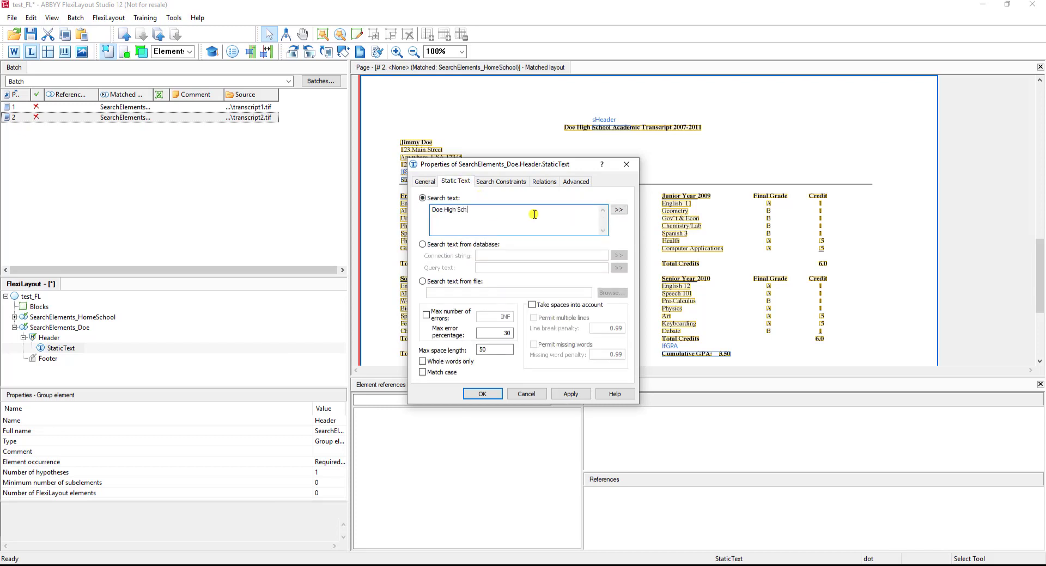
{"action": "type", "text": "ool"}
{"action": "left_click", "coordinate": [481, 394]}
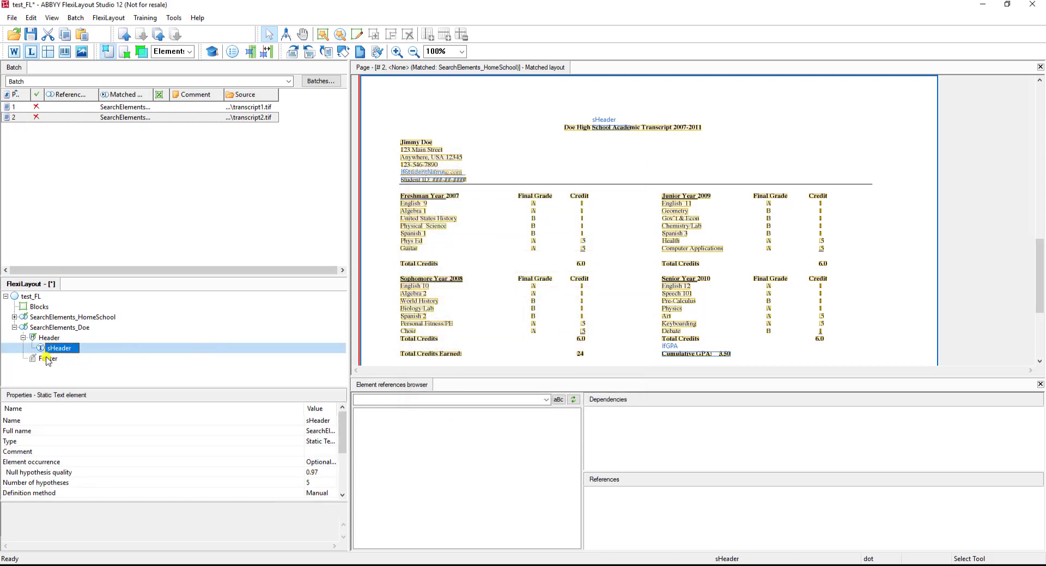
{"action": "left_click", "coordinate": [23, 338]}
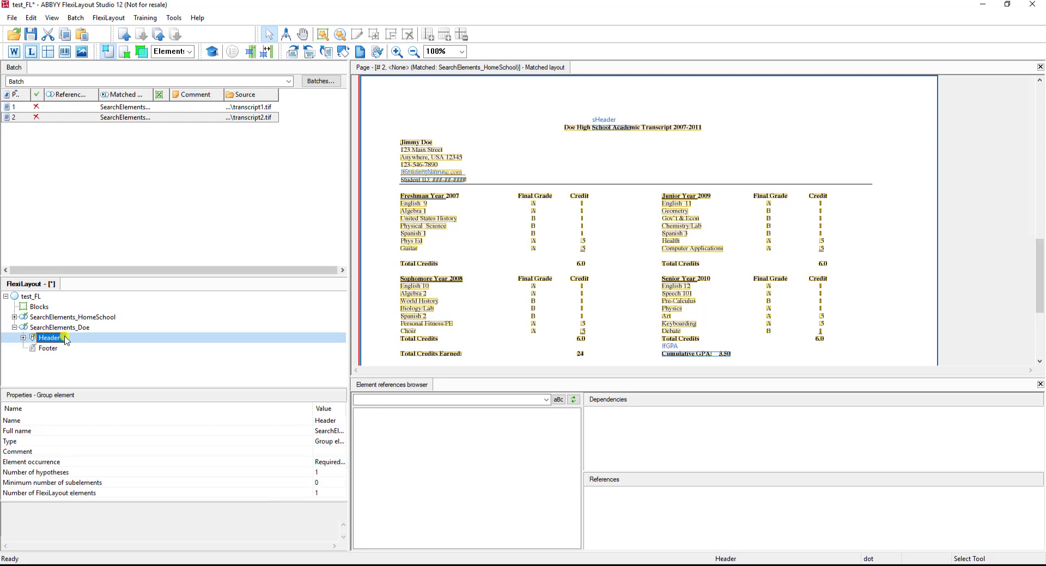
Review the HomeSchool alternative's IfStudentName and IfGPA fields.
{"action": "left_click", "coordinate": [14, 318]}
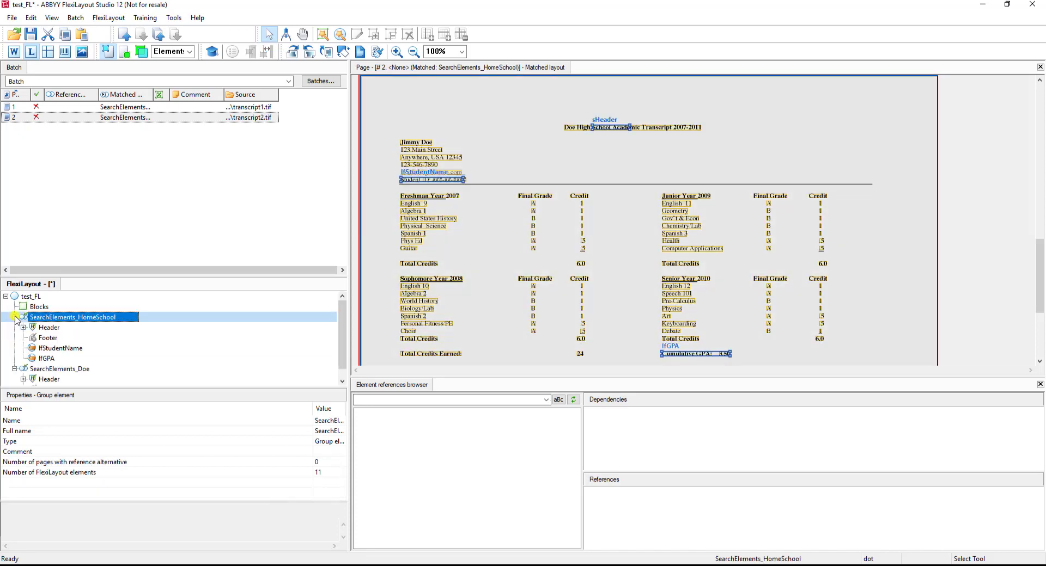
{"action": "left_click", "coordinate": [61, 349]}
{"action": "left_click", "coordinate": [48, 358]}
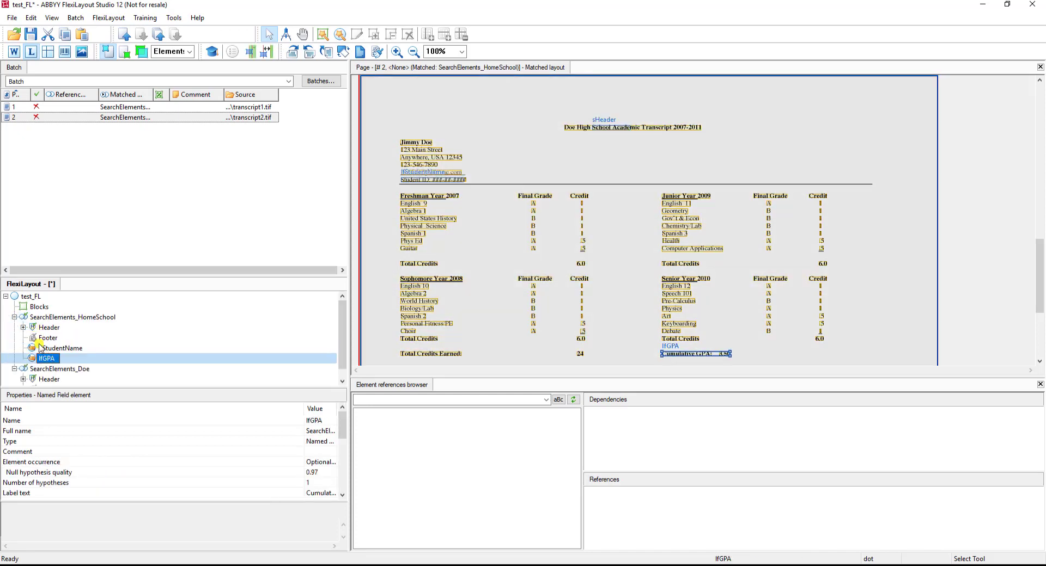
{"action": "left_click", "coordinate": [15, 317]}
Add character string elements csStudentName and csGPA to SearchElements_Doe.
{"action": "right_click", "coordinate": [61, 329]}
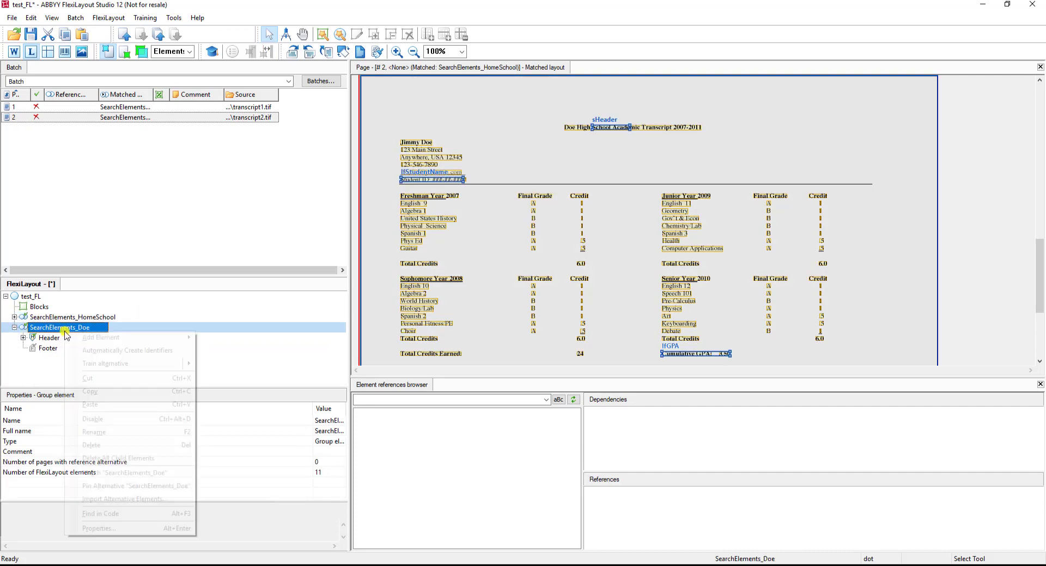
{"action": "mouse_move", "coordinate": [131, 338]}
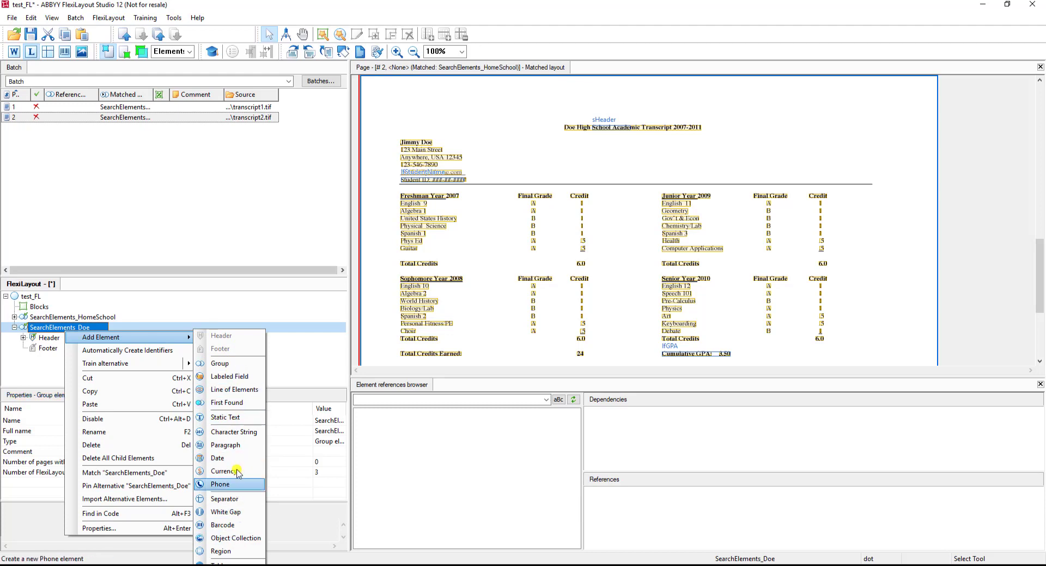
{"action": "left_click", "coordinate": [234, 432]}
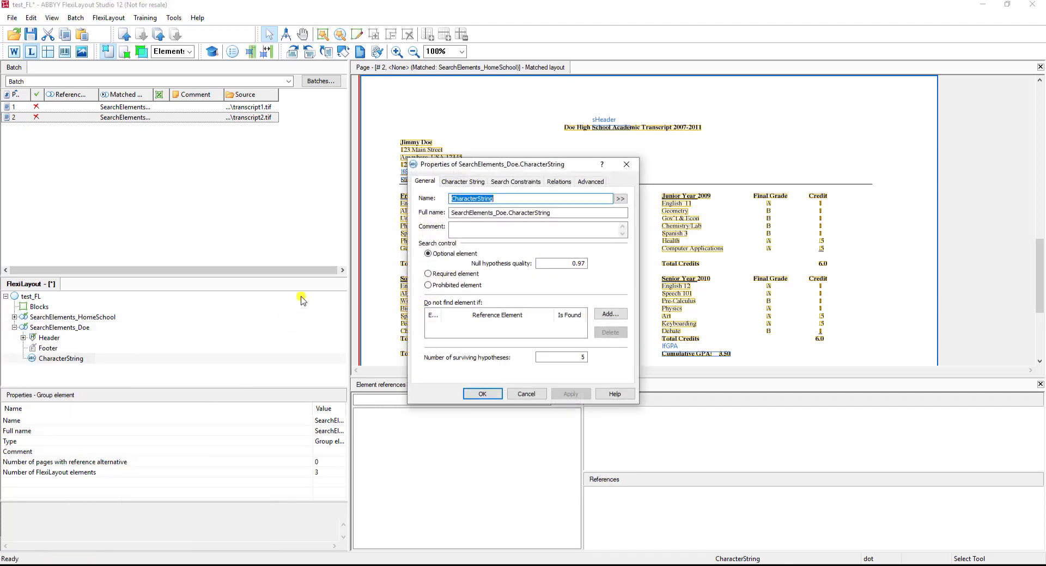
{"action": "type", "text": "cs"}
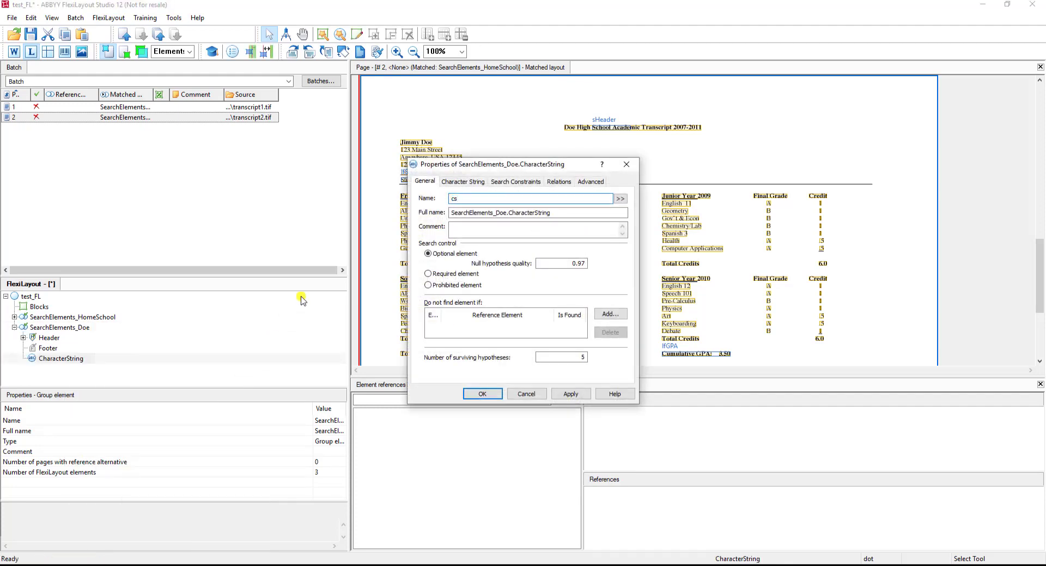
{"action": "type", "text": "StudentName"}
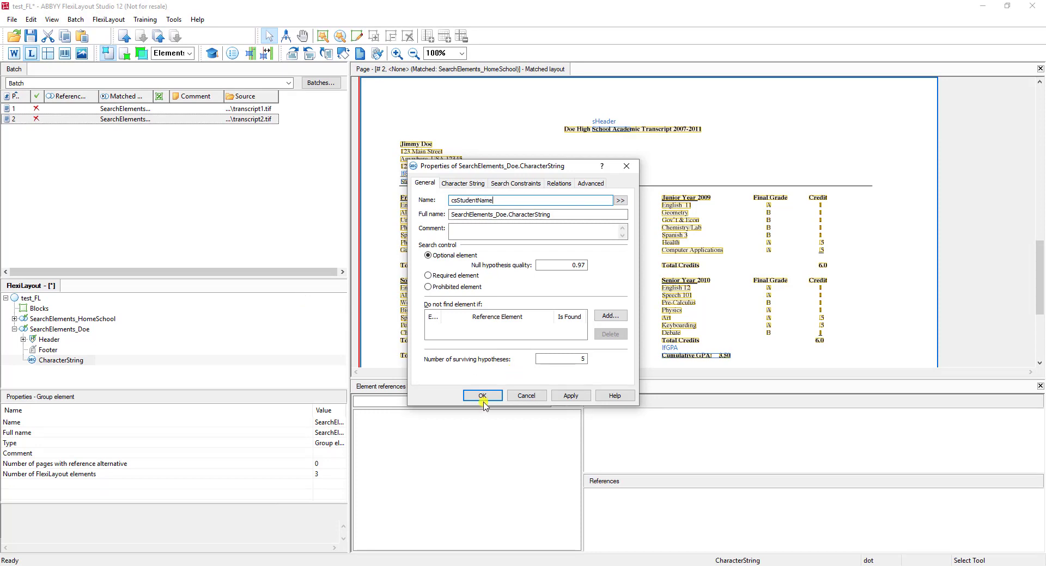
{"action": "left_click", "coordinate": [482, 396]}
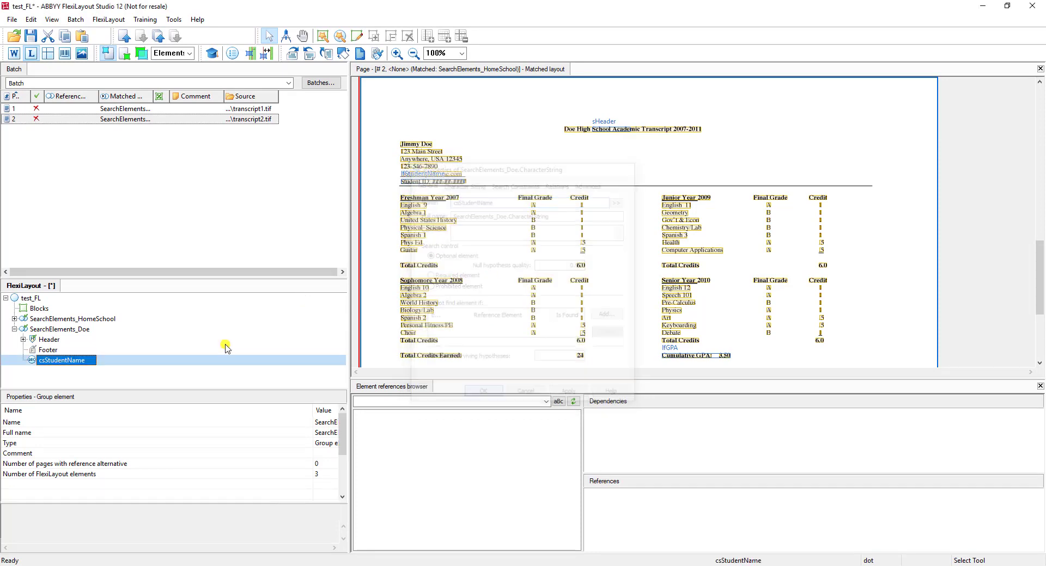
{"action": "right_click", "coordinate": [70, 332]}
{"action": "mouse_move", "coordinate": [125, 335]}
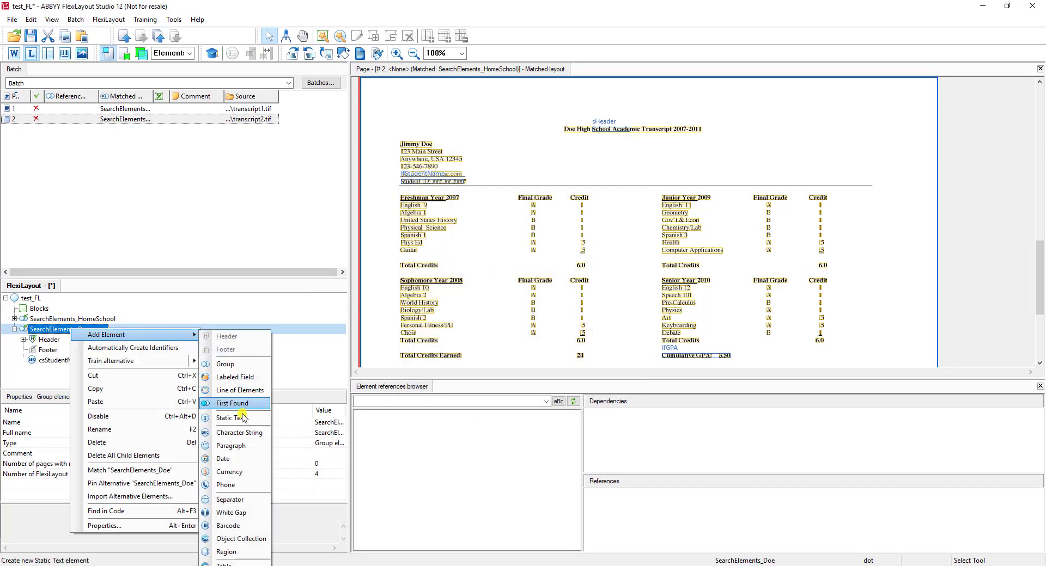
{"action": "left_click", "coordinate": [243, 436]}
{"action": "type", "text": "cs"}
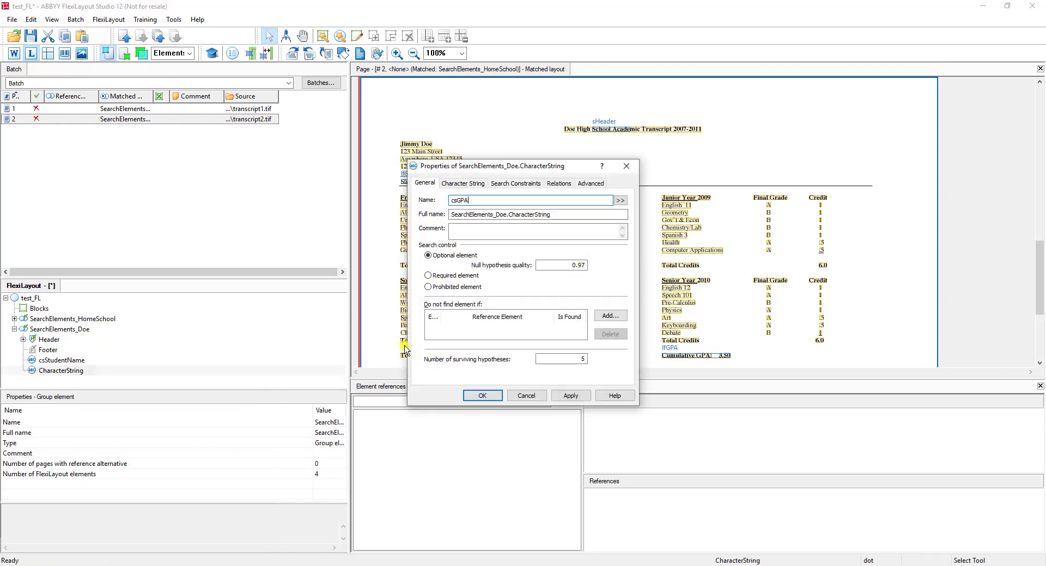
{"action": "type", "text": "GPA"}
{"action": "key", "text": "Return"}
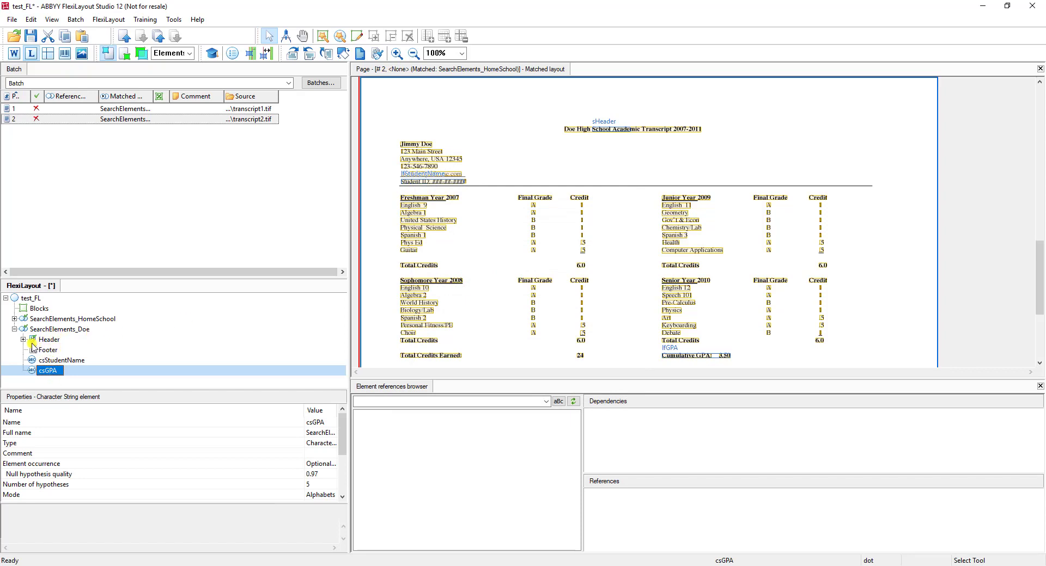
Create text block StudentName sourced from lfStudentName's Field in HomeSchool.
{"action": "left_click", "coordinate": [14, 329]}
{"action": "right_click", "coordinate": [42, 311]}
{"action": "mouse_move", "coordinate": [108, 316]}
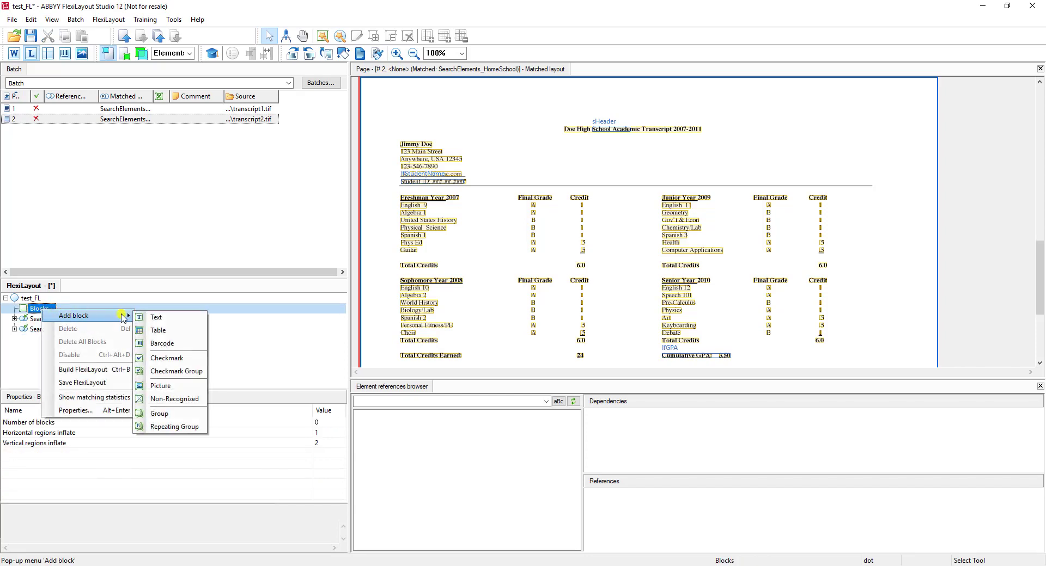
{"action": "left_click", "coordinate": [167, 321]}
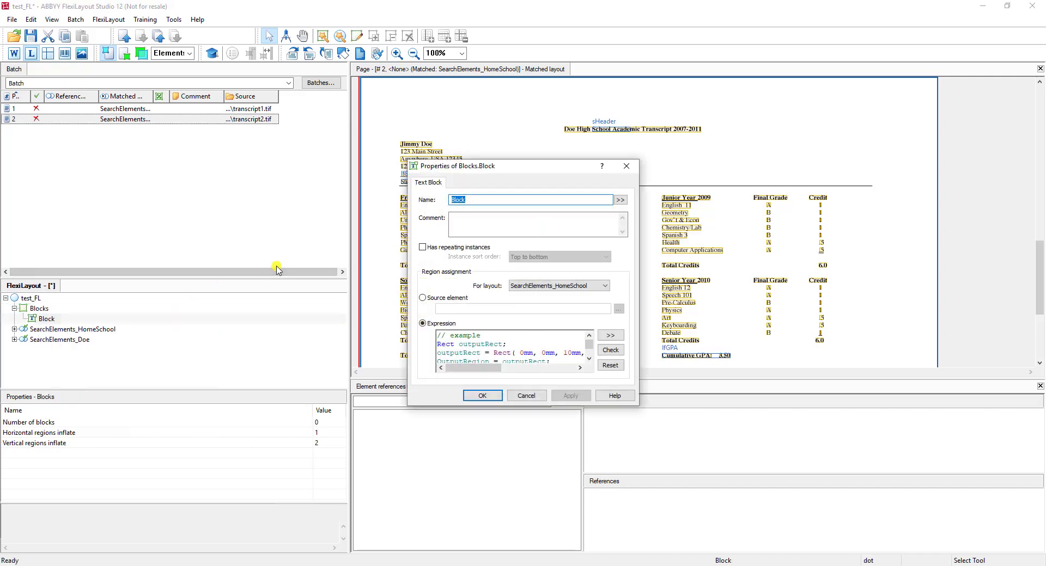
{"action": "type", "text": "Su"}
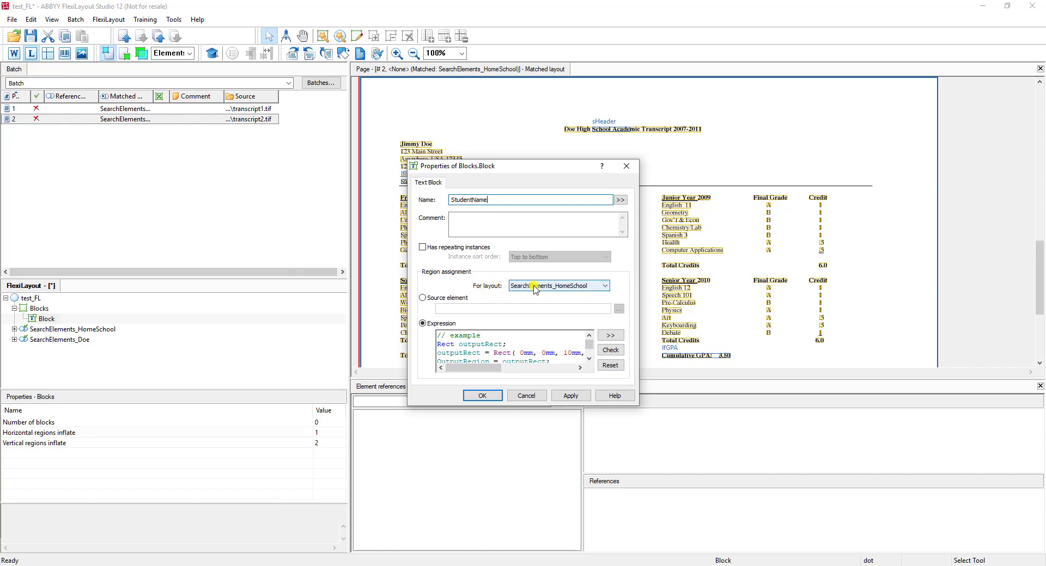
{"action": "left_click", "coordinate": [462, 298]}
{"action": "left_click", "coordinate": [617, 310]}
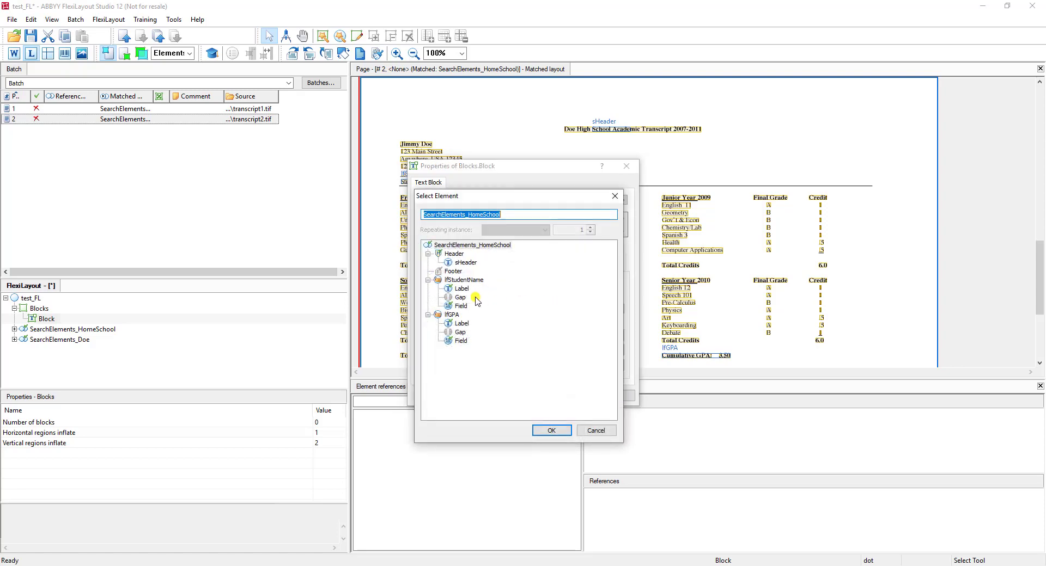
{"action": "double_click", "coordinate": [463, 311]}
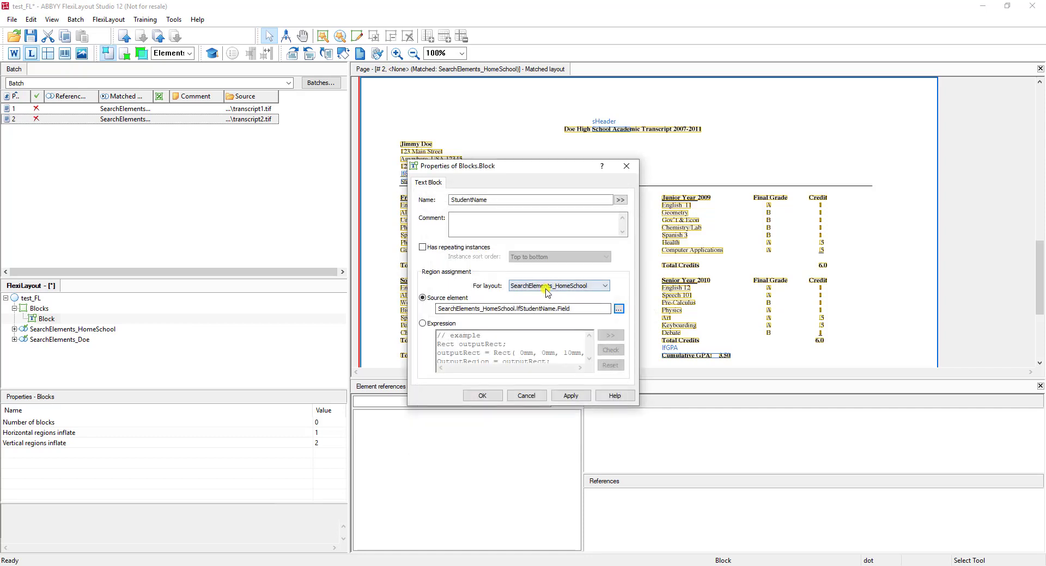
Set the StudentName block's SearchElements_Doe source element to csStudentName.
{"action": "left_click", "coordinate": [548, 286]}
{"action": "left_click", "coordinate": [548, 303]}
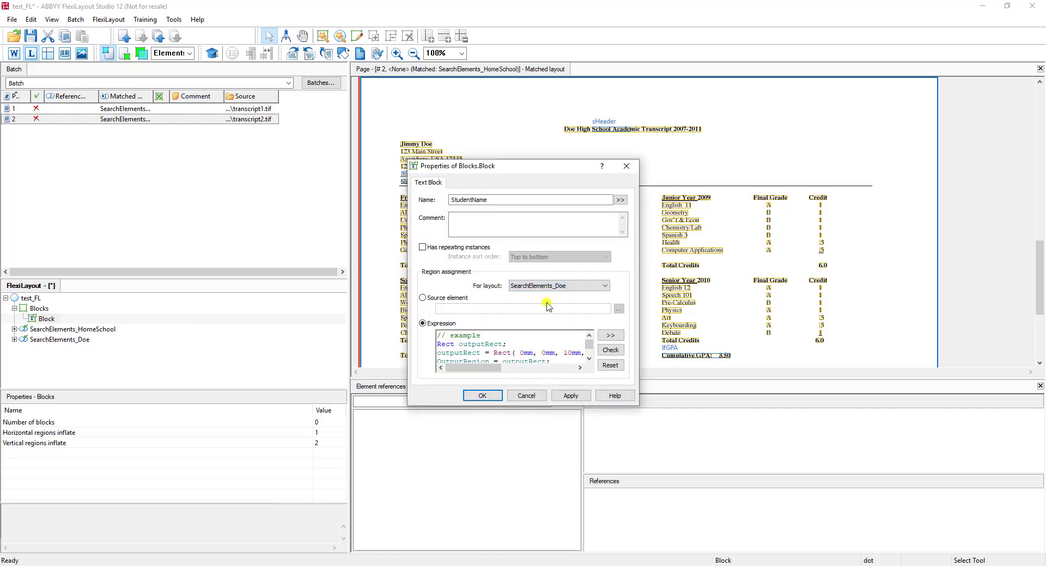
{"action": "left_click", "coordinate": [472, 300]}
{"action": "left_click", "coordinate": [619, 309]}
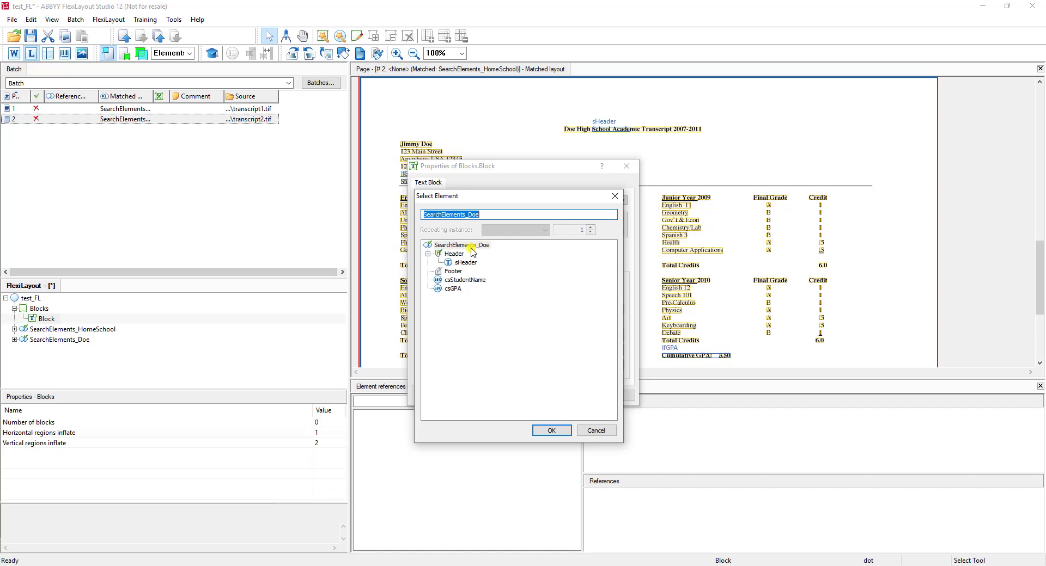
{"action": "left_click", "coordinate": [457, 288]}
{"action": "double_click", "coordinate": [466, 280]}
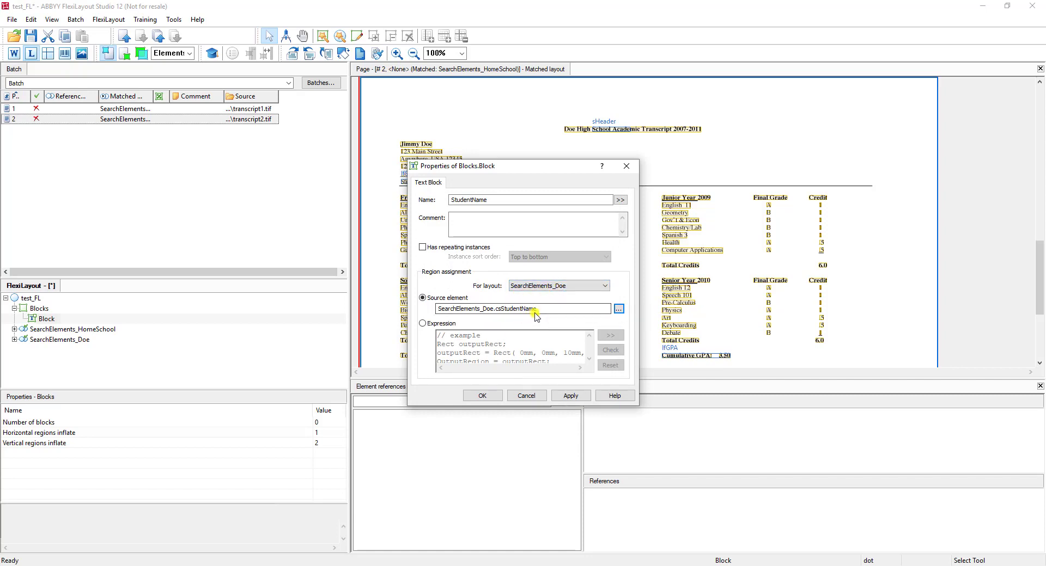
{"action": "mouse_move", "coordinate": [445, 309]}
{"action": "left_mouse_down"}
{"action": "mouse_move", "coordinate": [537, 301]}
{"action": "mouse_move", "coordinate": [428, 311]}
{"action": "left_mouse_up"}
{"action": "left_click", "coordinate": [550, 285]}
{"action": "left_click", "coordinate": [551, 296]}
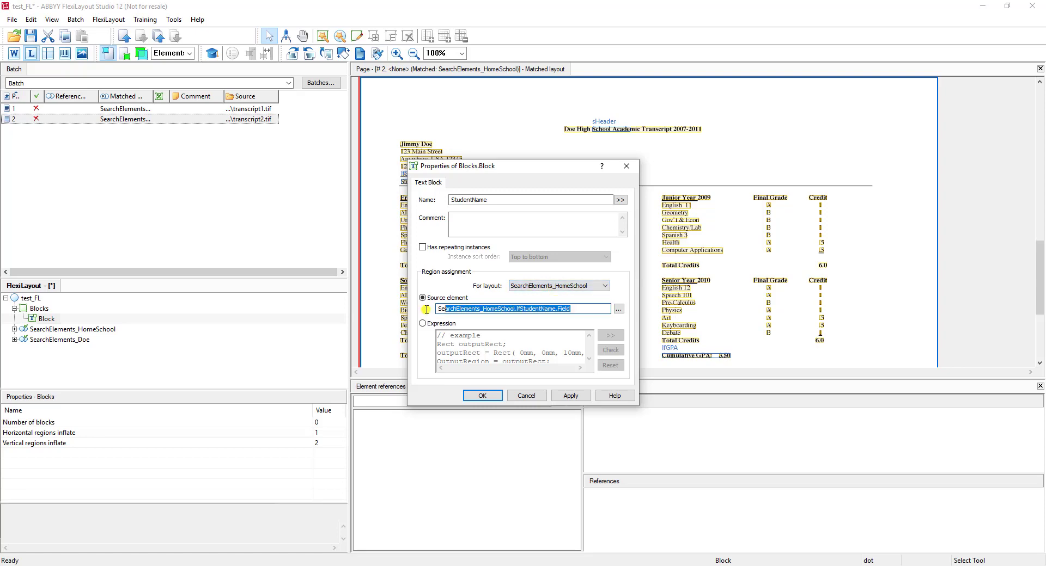
Save StudentName, then add text block GPA sourced from lfGPA's Field in HomeSchool.
{"action": "left_click", "coordinate": [470, 392]}
{"action": "right_click", "coordinate": [35, 308]}
{"action": "mouse_move", "coordinate": [91, 315]}
{"action": "left_click", "coordinate": [172, 315]}
{"action": "type", "text": "GPA"}
{"action": "left_click", "coordinate": [452, 298]}
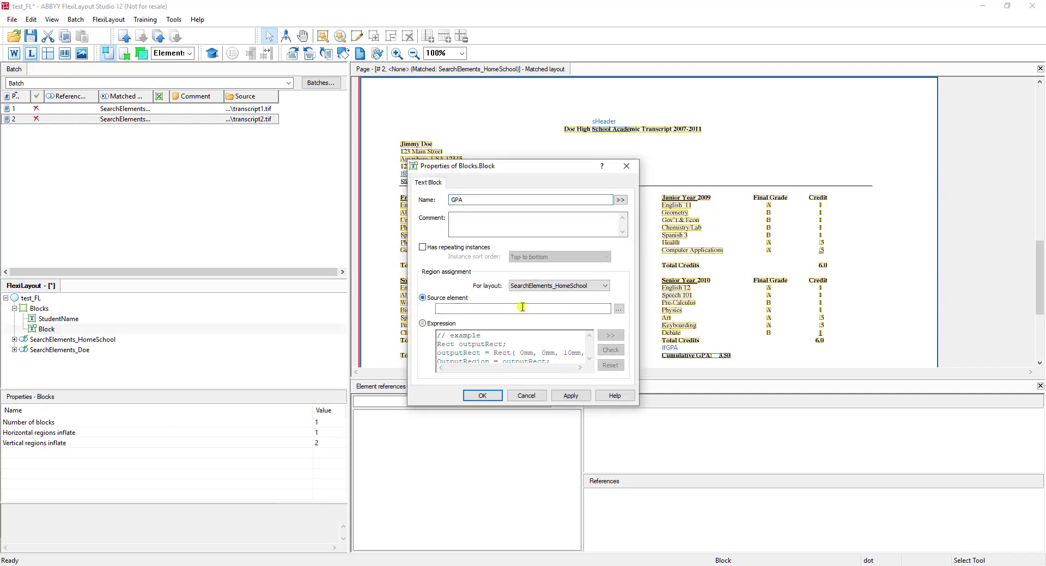
{"action": "left_click", "coordinate": [618, 309]}
{"action": "double_click", "coordinate": [448, 341]}
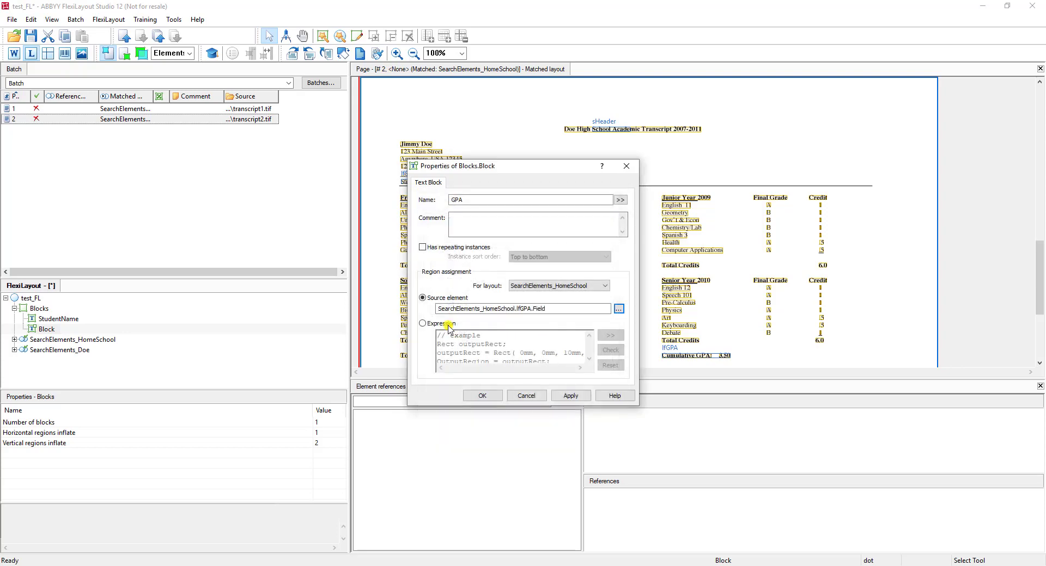
Set the GPA block's SearchElements_Doe source to csGPA and confirm.
{"action": "left_click", "coordinate": [539, 286]}
{"action": "left_click", "coordinate": [547, 300]}
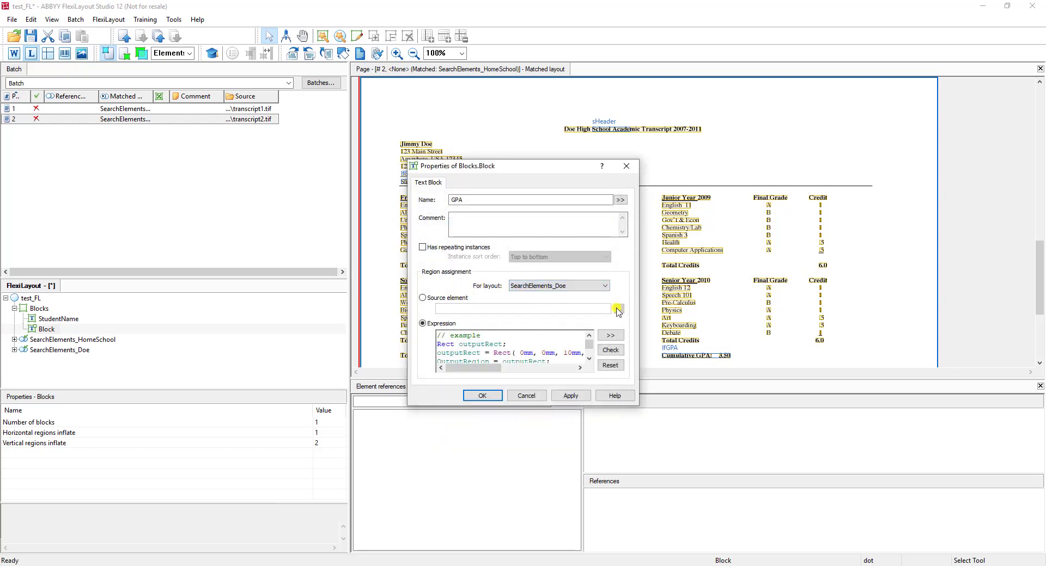
{"action": "left_click", "coordinate": [457, 298]}
{"action": "left_click", "coordinate": [619, 309]}
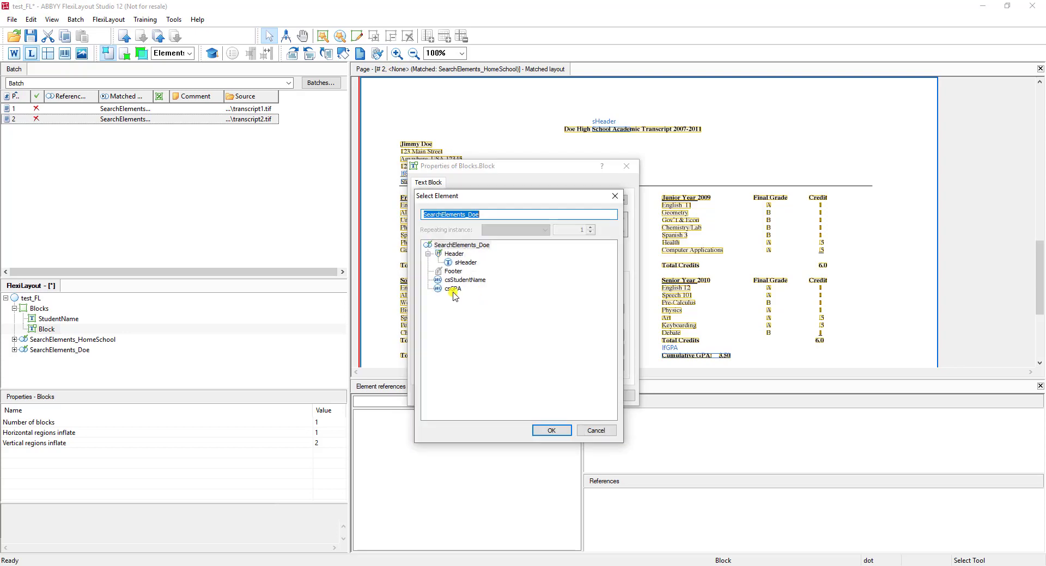
{"action": "double_click", "coordinate": [451, 289]}
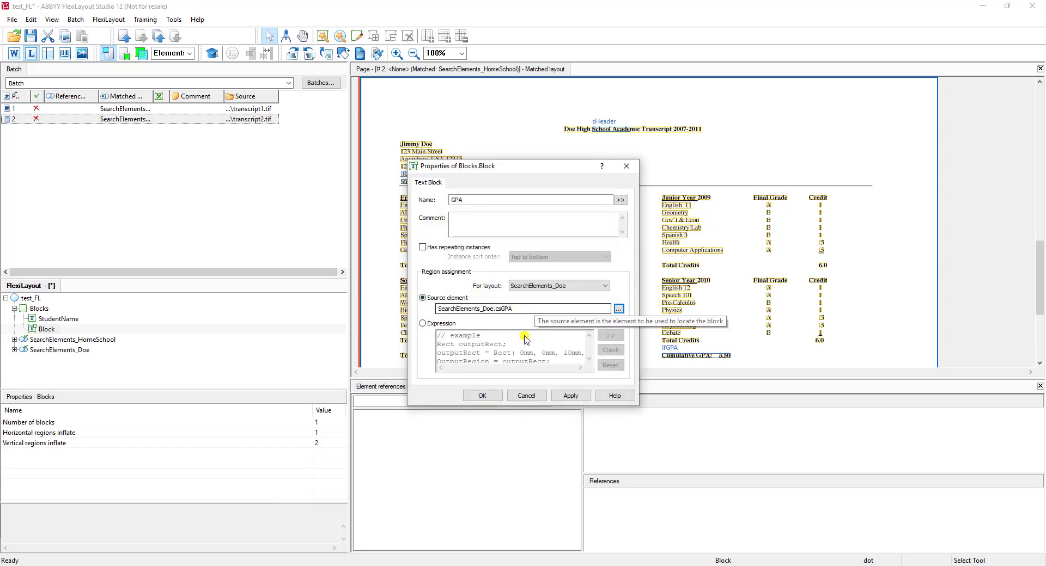
{"action": "left_click", "coordinate": [479, 396]}
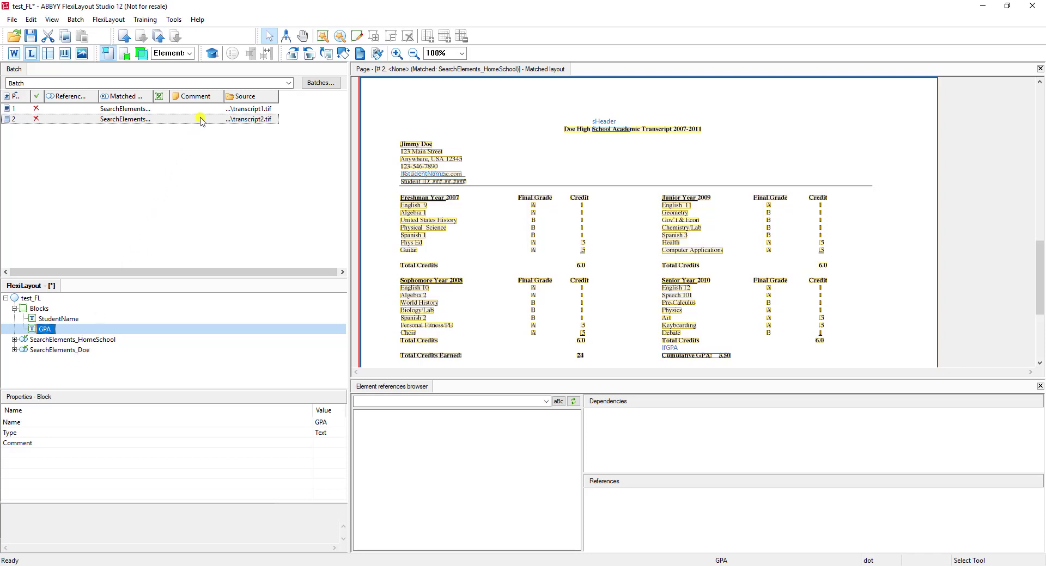
Set page 1's reference alternative to SearchElements_HomeSchool and page 2's to SearchElements_Doe.
{"action": "left_click", "coordinate": [175, 110]}
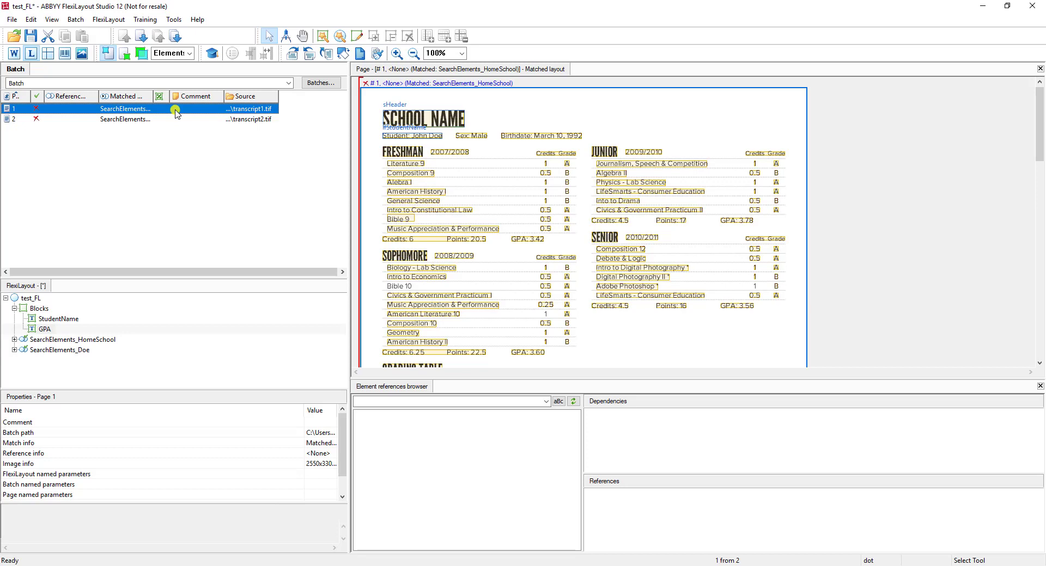
{"action": "right_click", "coordinate": [176, 110]}
{"action": "mouse_move", "coordinate": [258, 158]}
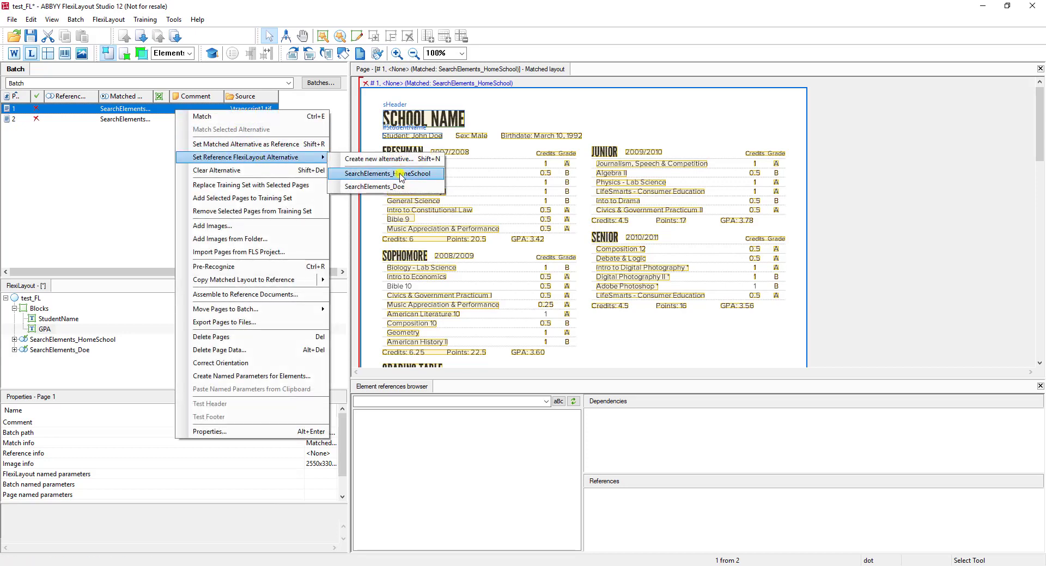
{"action": "left_click", "coordinate": [403, 174]}
{"action": "left_click", "coordinate": [238, 120]}
{"action": "right_click", "coordinate": [244, 123]}
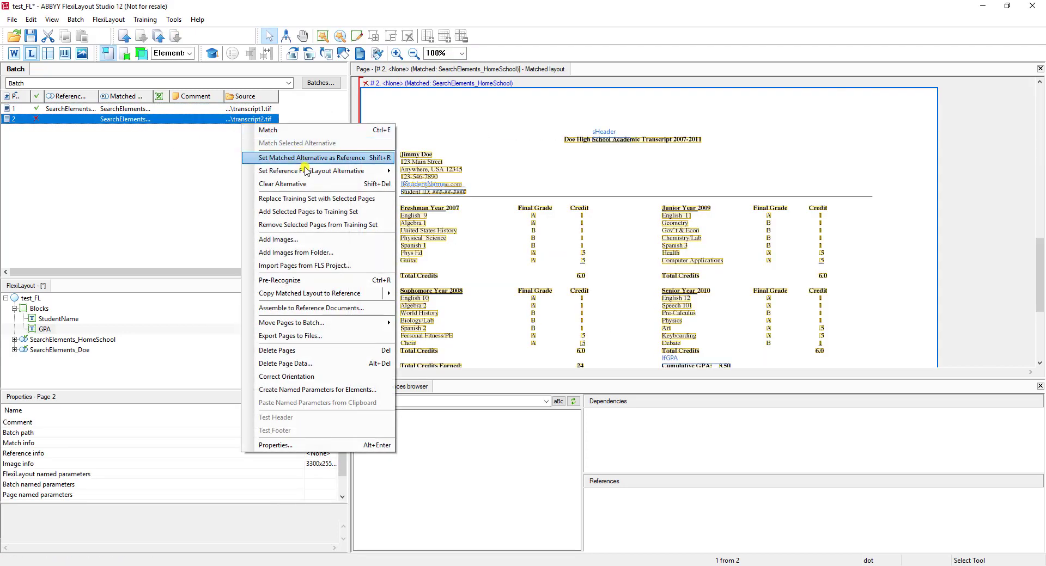
{"action": "mouse_move", "coordinate": [305, 171]}
{"action": "left_click", "coordinate": [425, 200]}
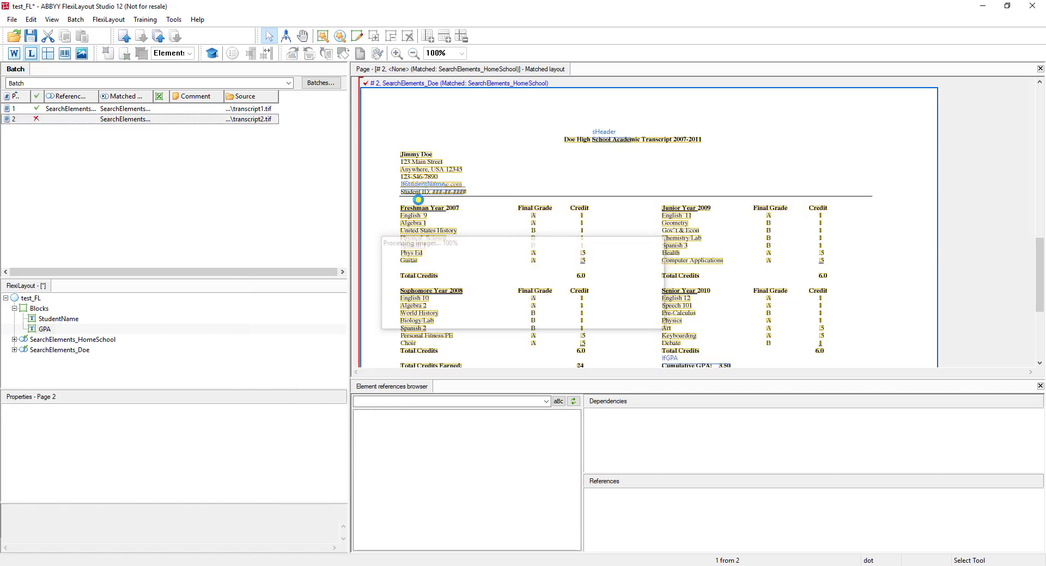
Match the FlexiLayout against both batch pages and close the results summary.
{"action": "left_click_drag", "start_coordinate": [127, 151], "coordinate": [140, 110]}
{"action": "right_click", "coordinate": [140, 110]}
{"action": "left_click", "coordinate": [164, 116]}
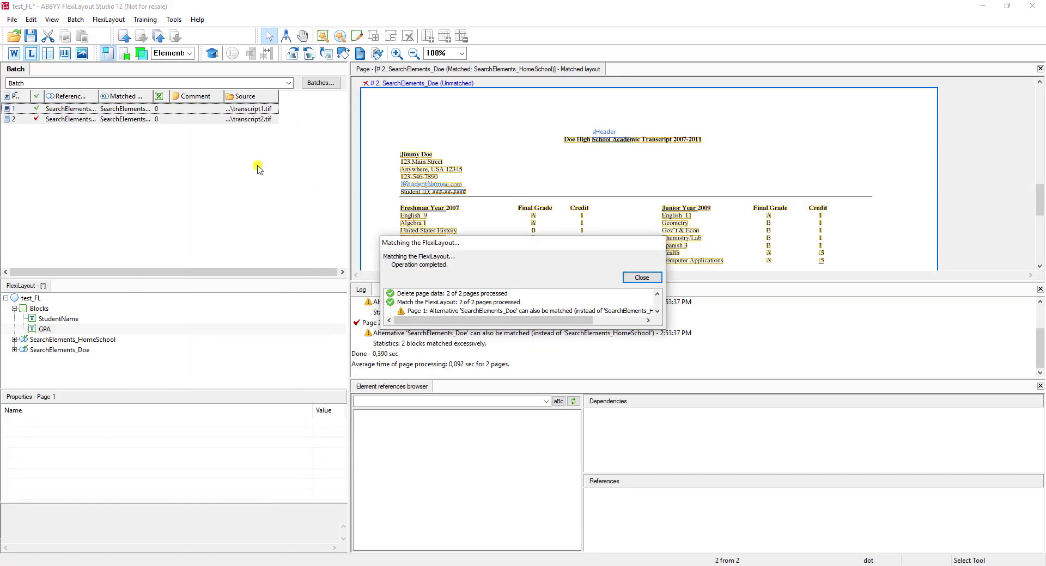
{"action": "left_click", "coordinate": [642, 278]}
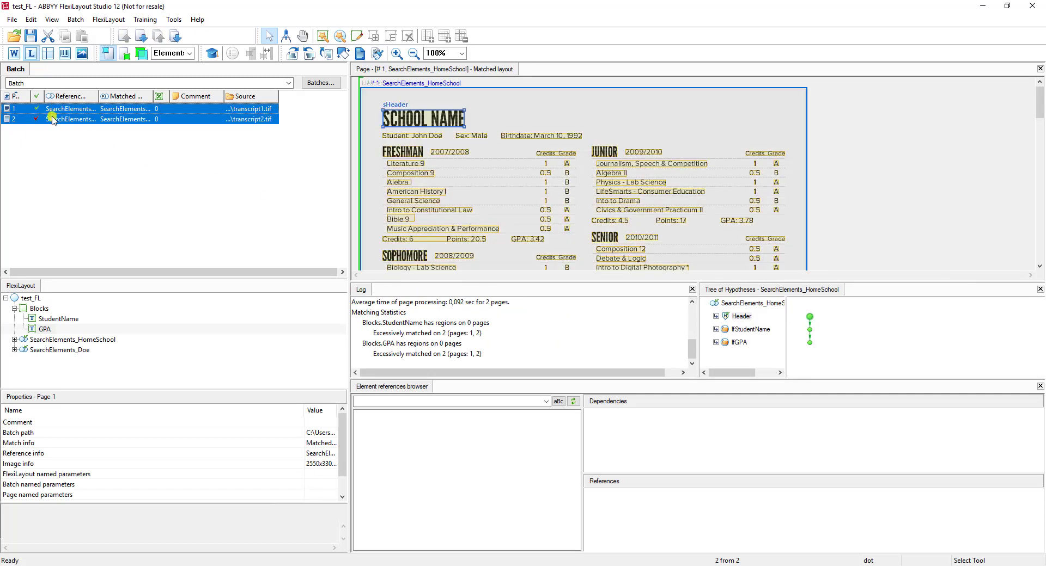
Inspect each page's match result, ending on the first test document.
{"action": "left_click", "coordinate": [56, 110]}
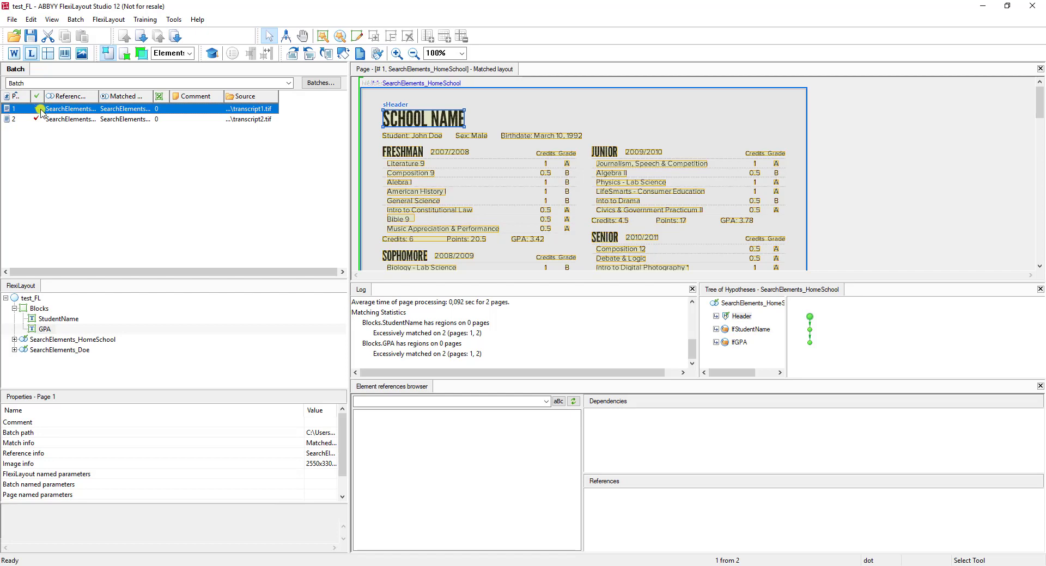
{"action": "left_click", "coordinate": [48, 119]}
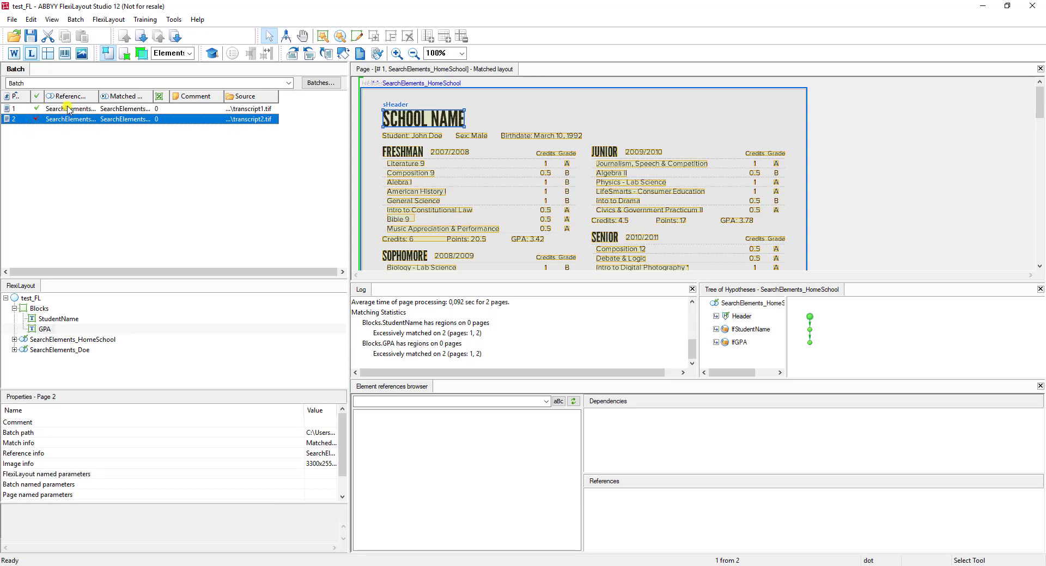
{"action": "left_click", "coordinate": [43, 109]}
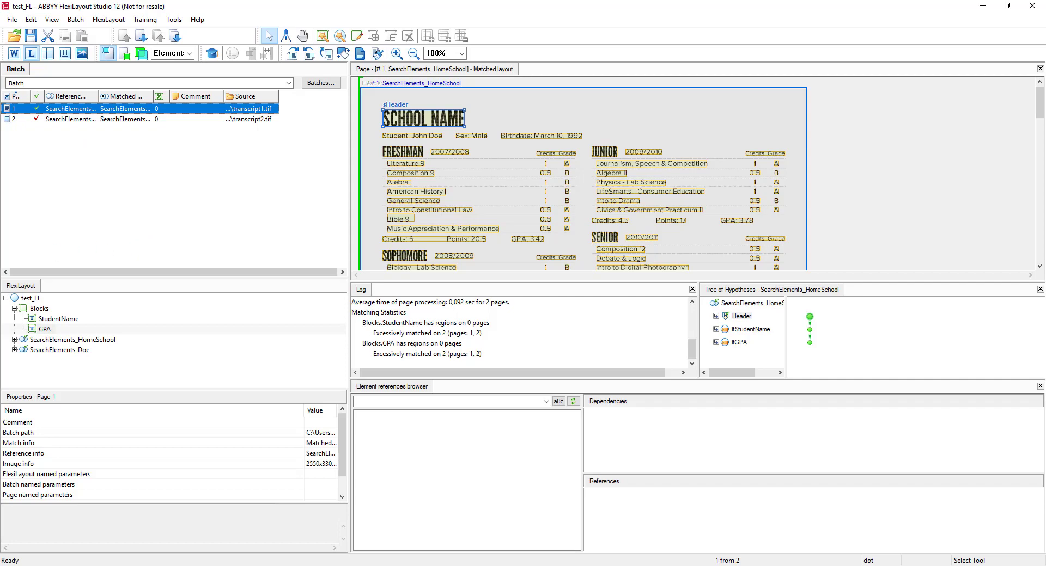
{"action": "left_click", "coordinate": [205, 88]}
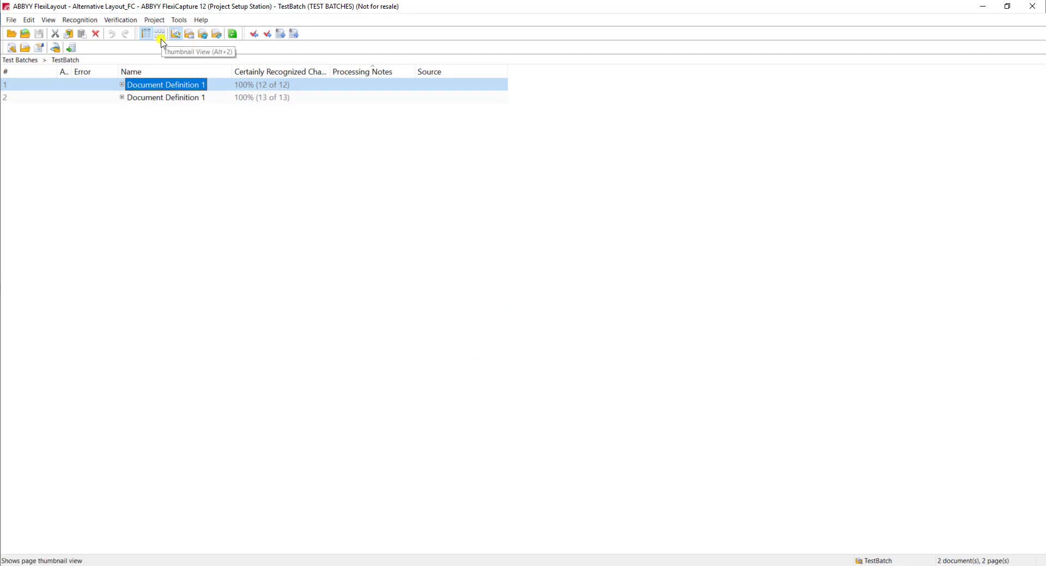
Open both Document Definition 1 documents and check extracted names and GPAs 3.58 and 3.50.
{"action": "double_click", "coordinate": [172, 86]}
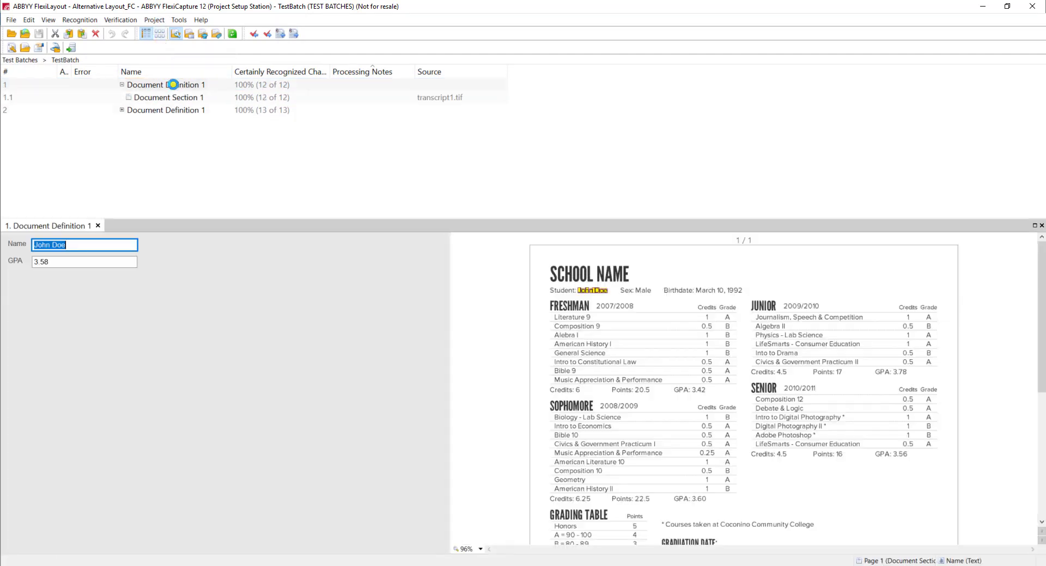
{"action": "double_click", "coordinate": [168, 114]}
{"action": "key", "text": "Tab"}
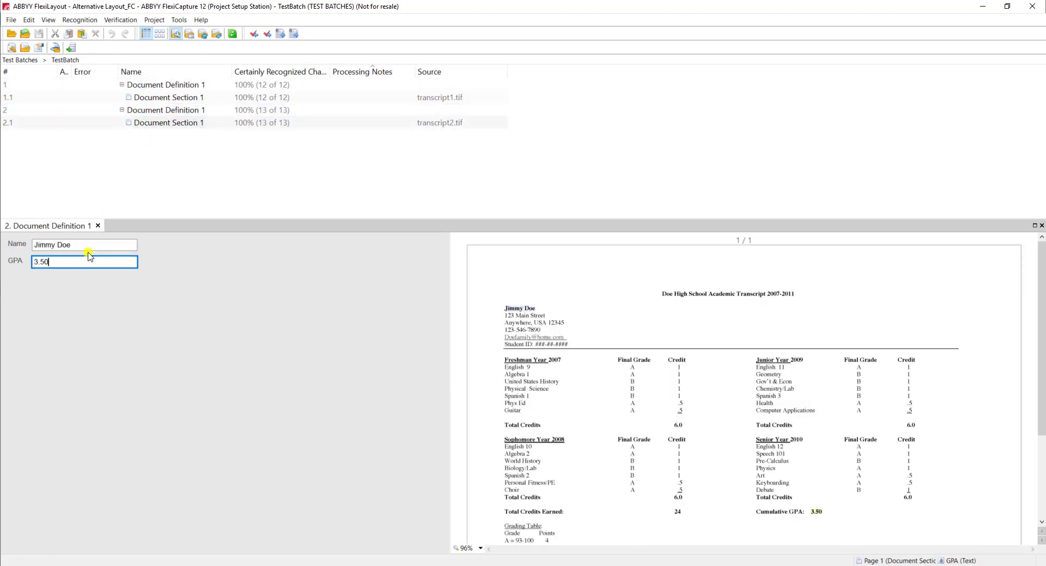
{"action": "left_click", "coordinate": [93, 244]}
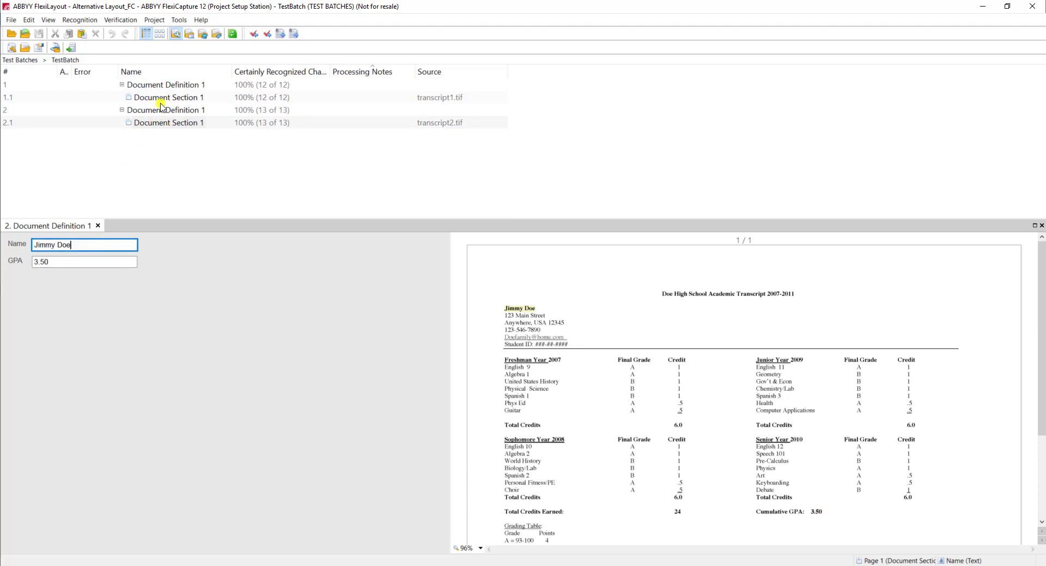